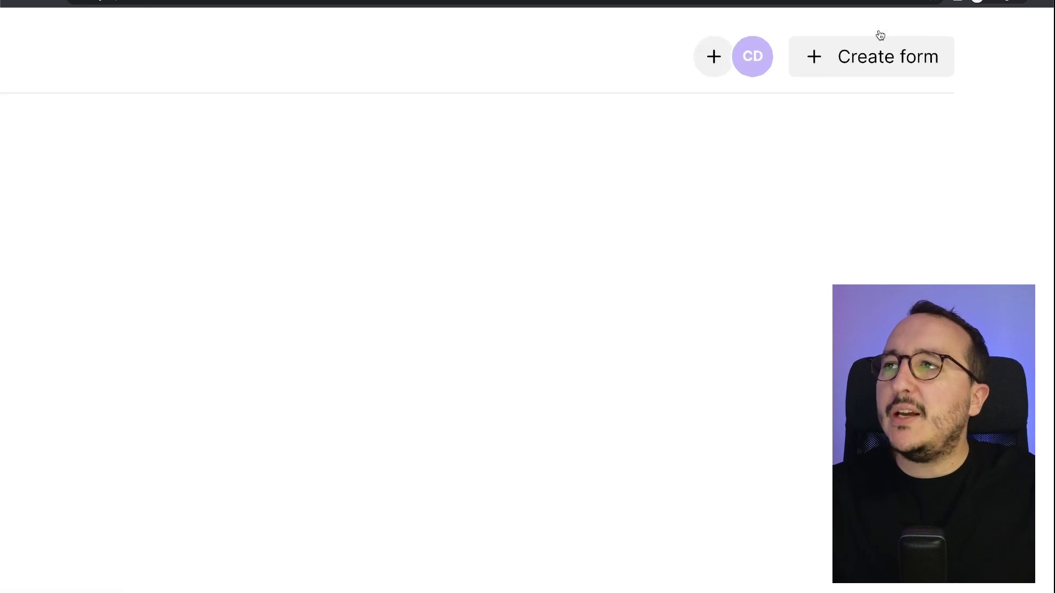
Create a new form from the dashboard with '+ Create form'.
{"action": "left_click", "coordinate": [875, 81]}
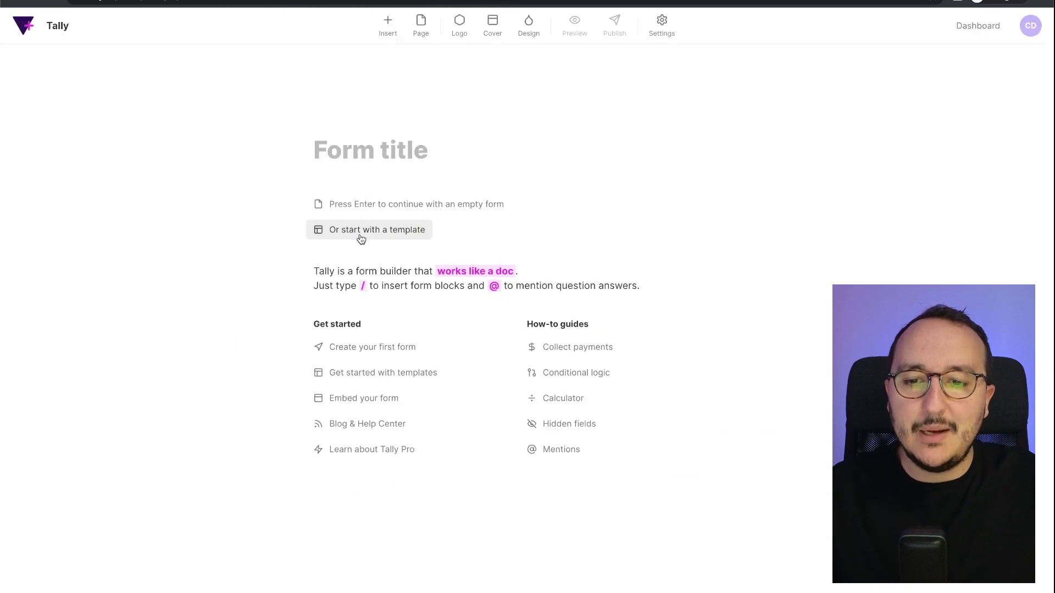
Choose to start from a template and scroll through the form and survey template gallery.
{"action": "left_click", "coordinate": [361, 238]}
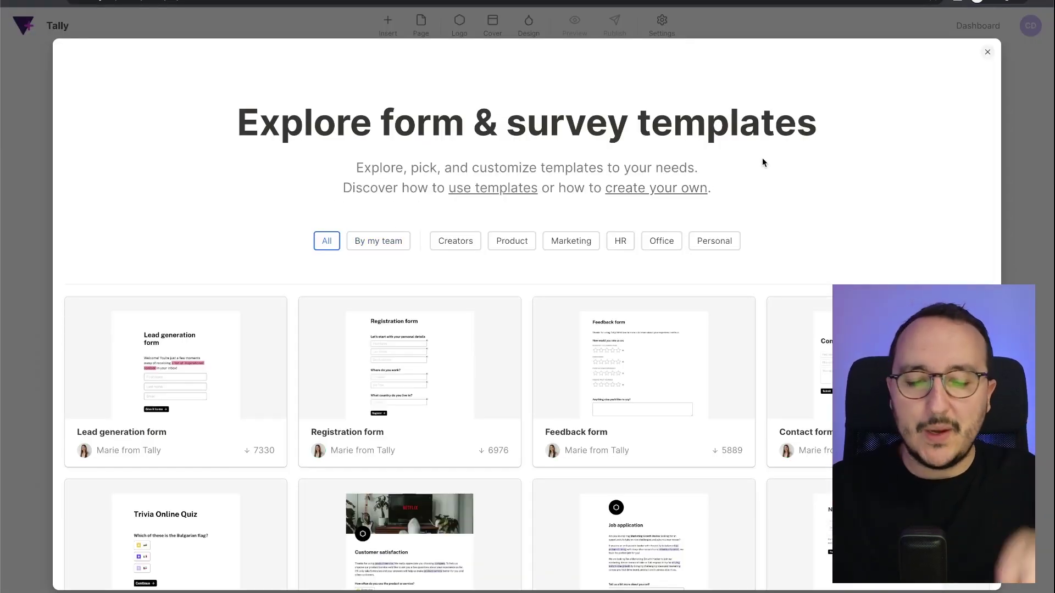
{"action": "scroll", "coordinate": [774, 205], "scroll_direction": "down", "scroll_amount": 3}
{"action": "scroll", "coordinate": [774, 206], "scroll_direction": "down", "scroll_amount": 2}
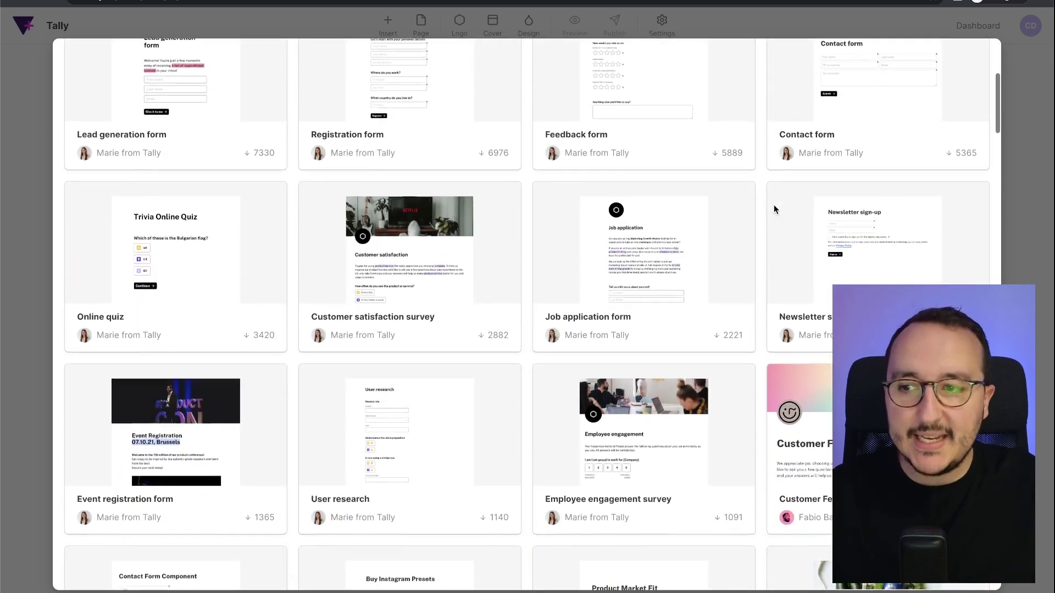
{"action": "scroll", "coordinate": [774, 208], "scroll_direction": "down", "scroll_amount": 3}
{"action": "scroll", "coordinate": [774, 209], "scroll_direction": "down", "scroll_amount": 8}
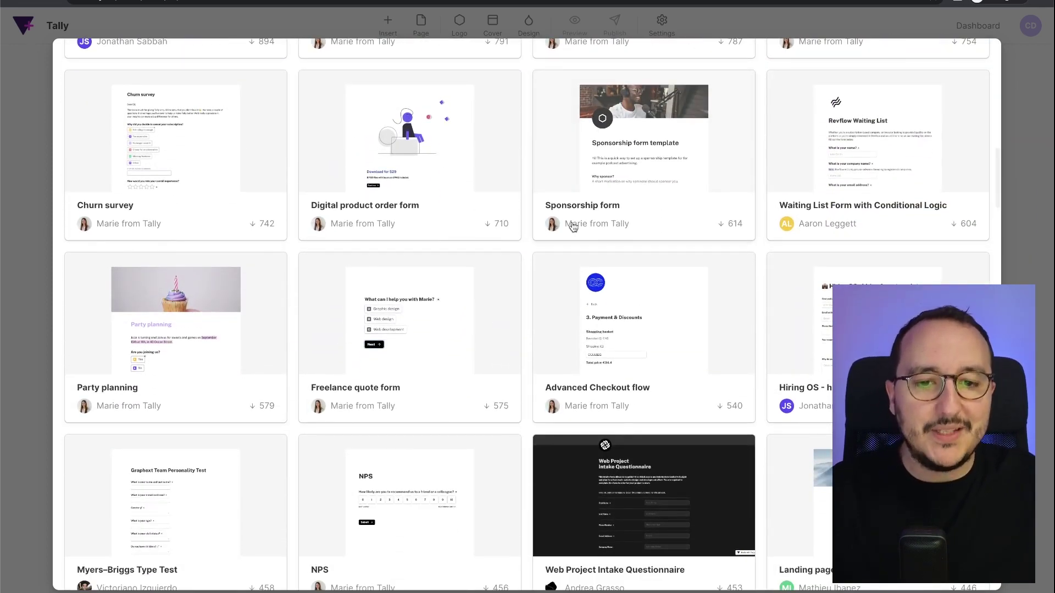
{"action": "scroll", "coordinate": [625, 235], "scroll_direction": "down", "scroll_amount": 12}
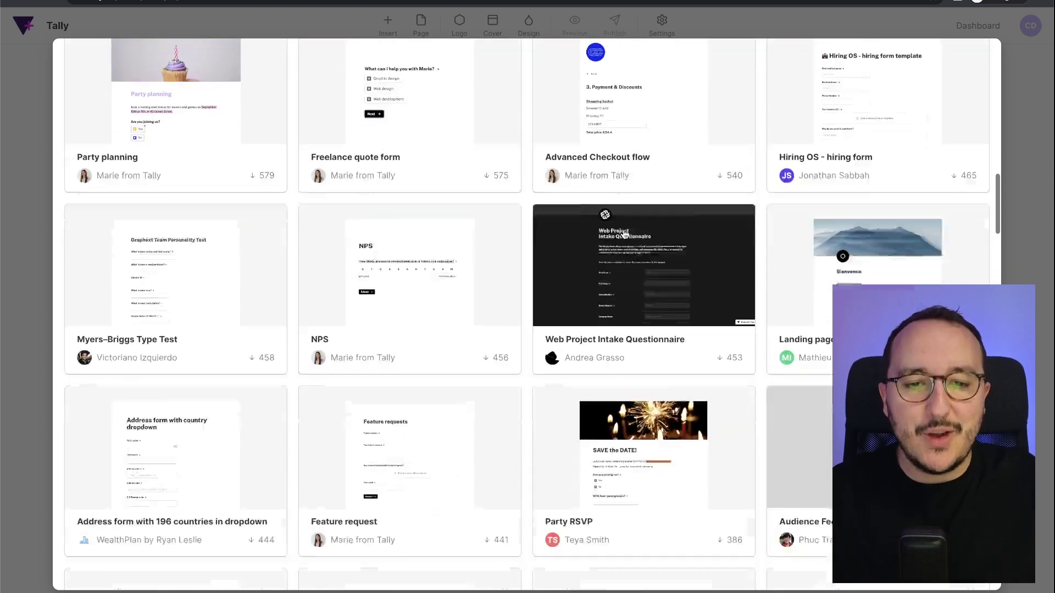
{"action": "scroll", "coordinate": [625, 234], "scroll_direction": "up", "scroll_amount": 20}
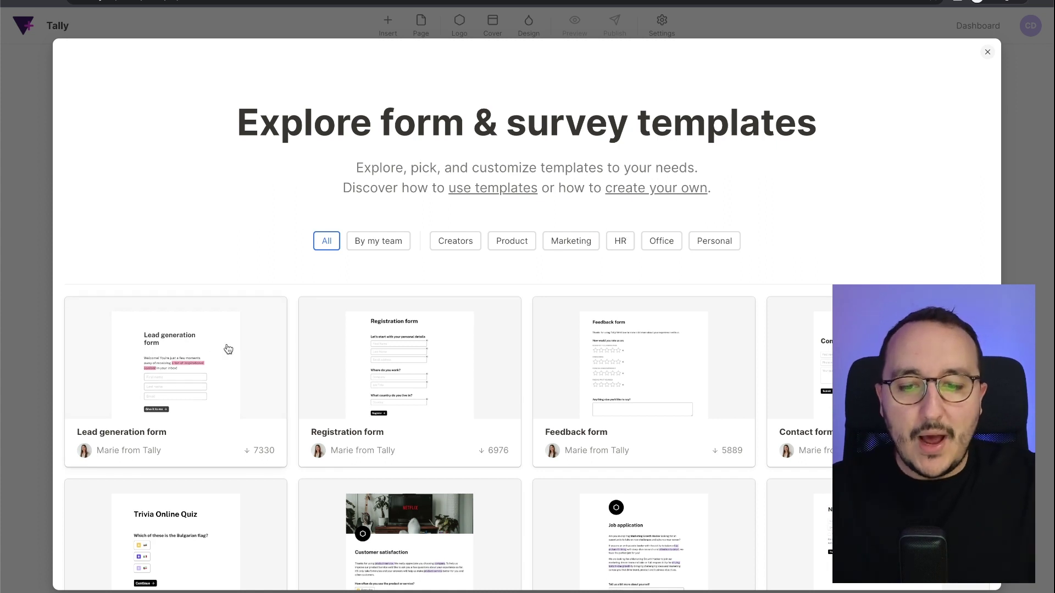
{"action": "scroll", "coordinate": [106, 424], "scroll_direction": "down", "scroll_amount": 3}
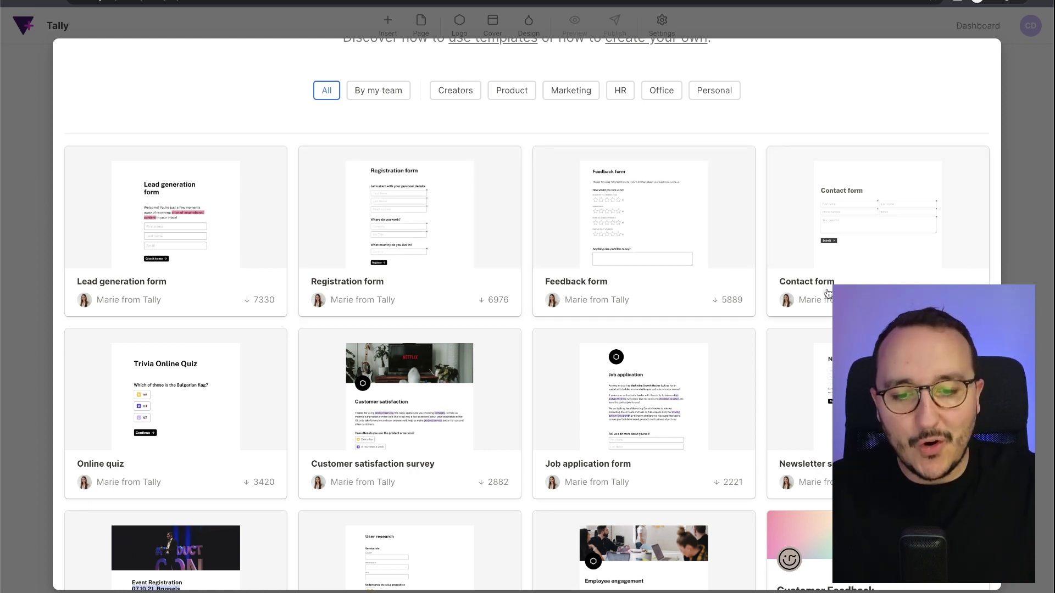
{"action": "scroll", "coordinate": [614, 481], "scroll_direction": "down", "scroll_amount": 1}
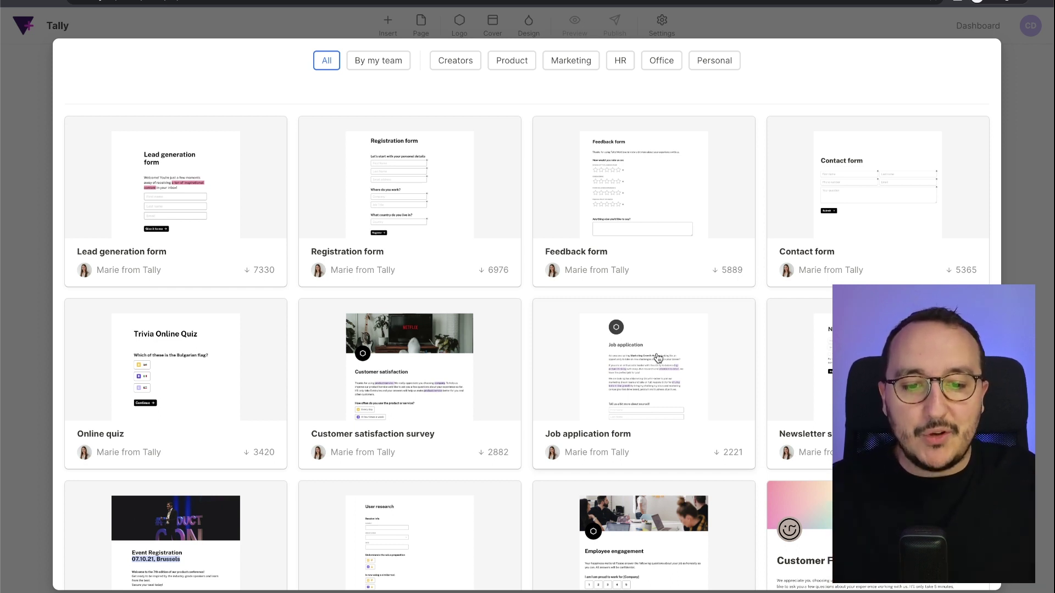
Preview the Job application template and scroll through its contents.
{"action": "left_click", "coordinate": [657, 357]}
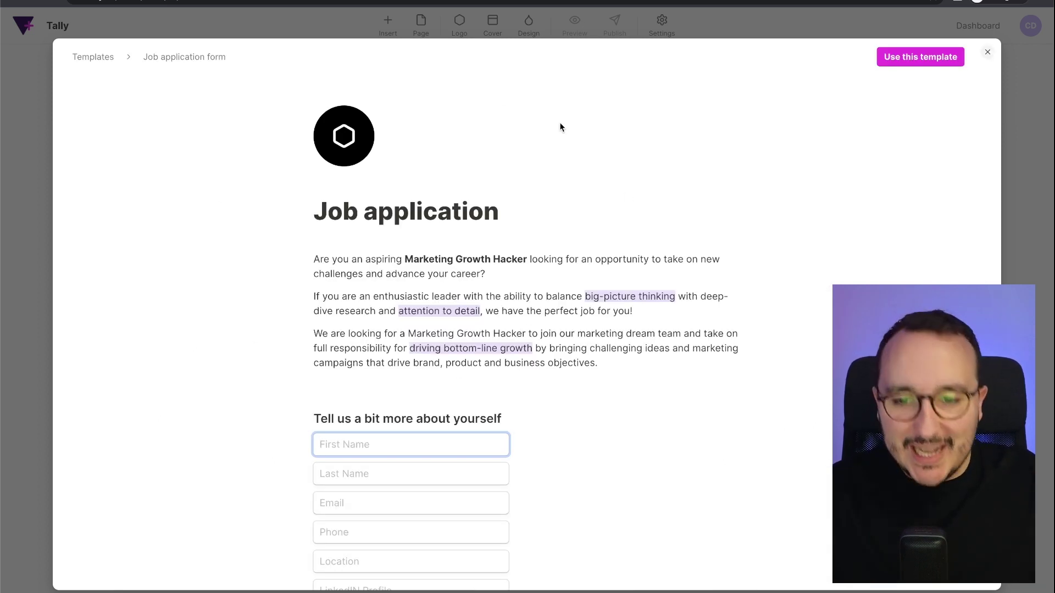
{"action": "scroll", "coordinate": [601, 281], "scroll_direction": "down", "scroll_amount": 15}
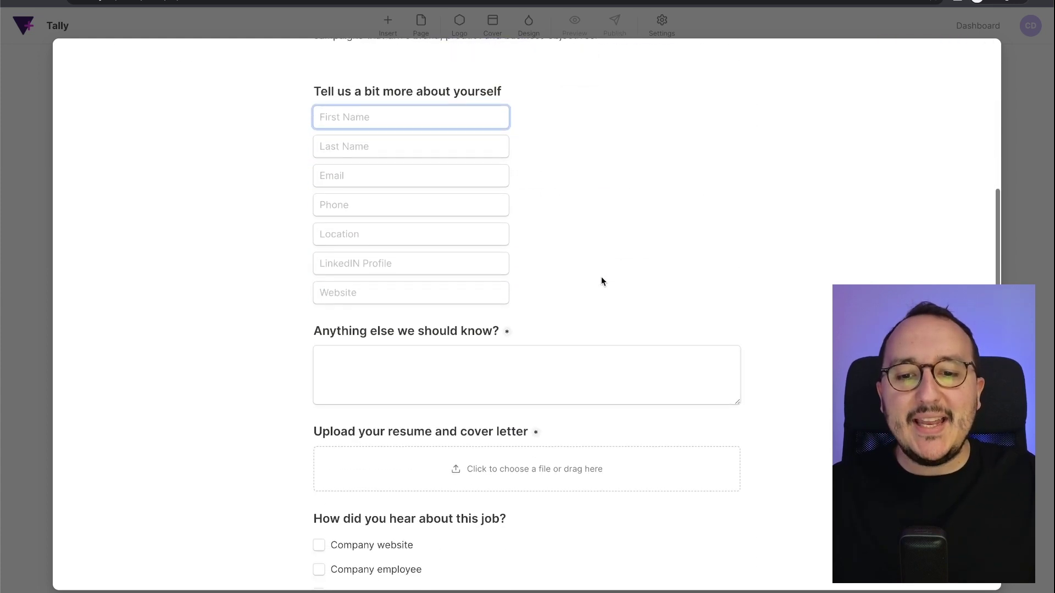
{"action": "scroll", "coordinate": [601, 281], "scroll_direction": "up", "scroll_amount": 15}
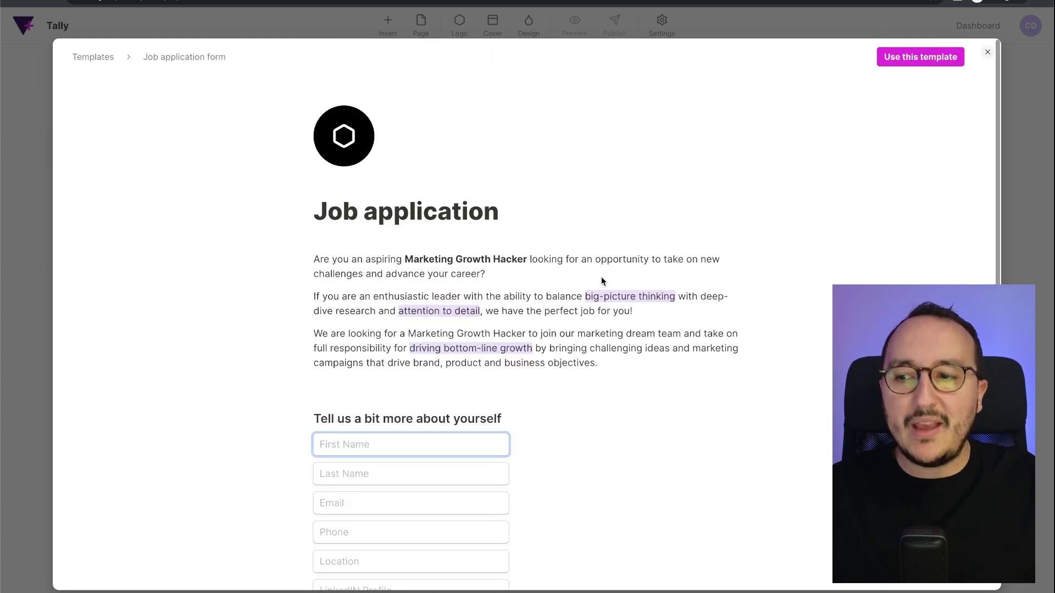
{"action": "scroll", "coordinate": [601, 280], "scroll_direction": "down", "scroll_amount": 3}
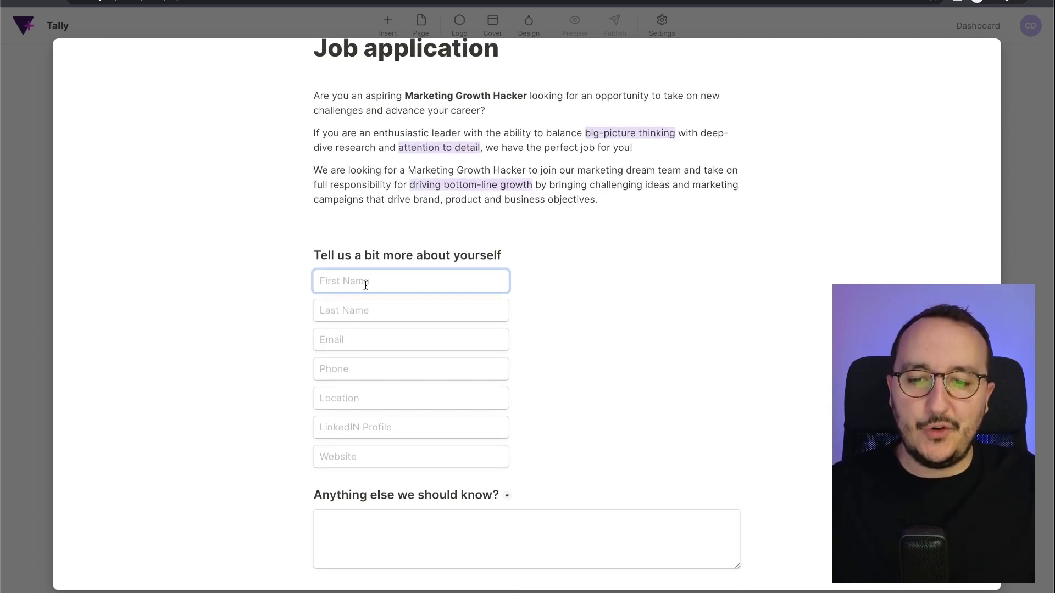
Step through the Last Name, Email, Phone, Location and LinkedIn Profile fields in the preview.
{"action": "left_click", "coordinate": [358, 311]}
{"action": "left_click", "coordinate": [357, 341]}
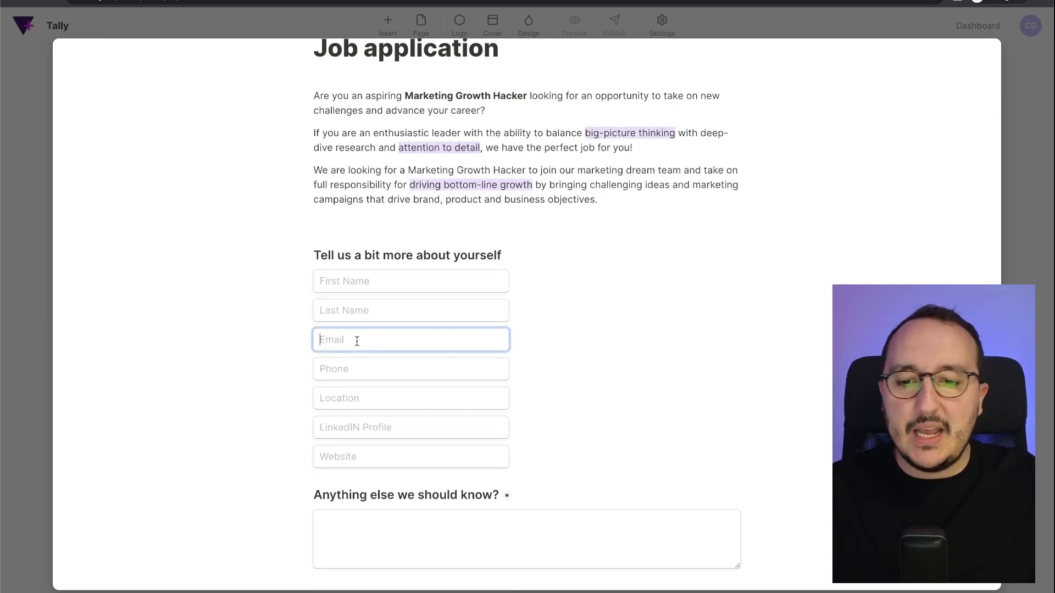
{"action": "left_click", "coordinate": [364, 374]}
{"action": "left_click", "coordinate": [366, 399]}
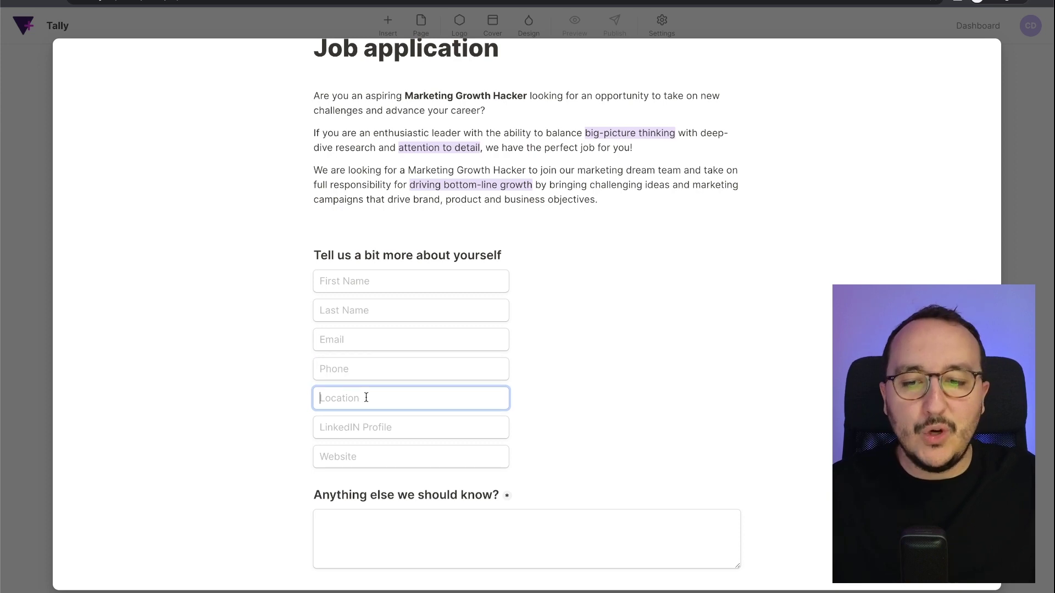
{"action": "left_click", "coordinate": [368, 427]}
Open and close the Phone field's country dial code list, then revisit Location and LinkedIn Profile.
{"action": "left_click", "coordinate": [395, 371]}
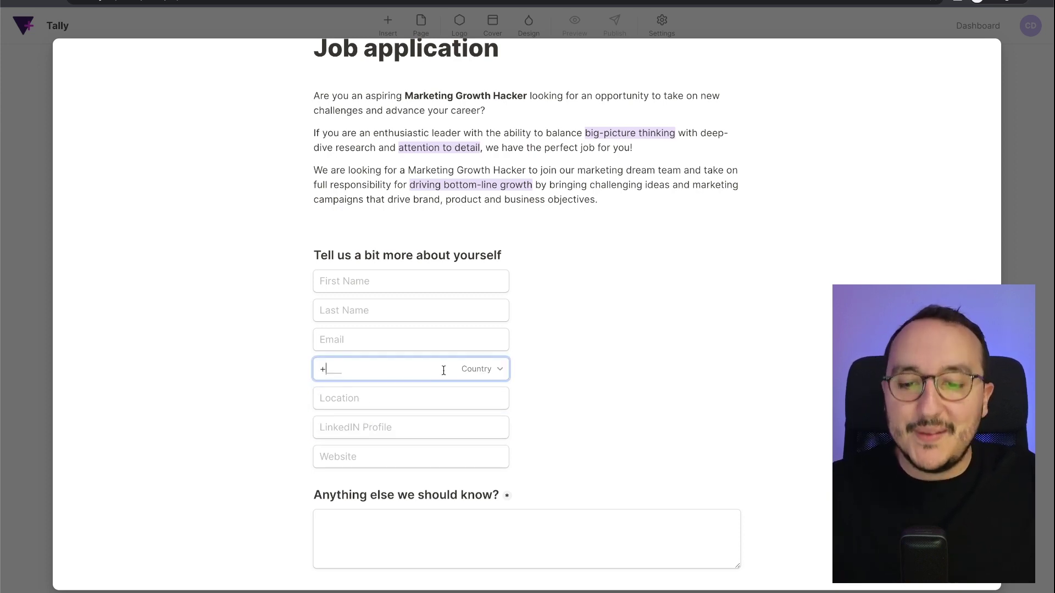
{"action": "left_click", "coordinate": [489, 371]}
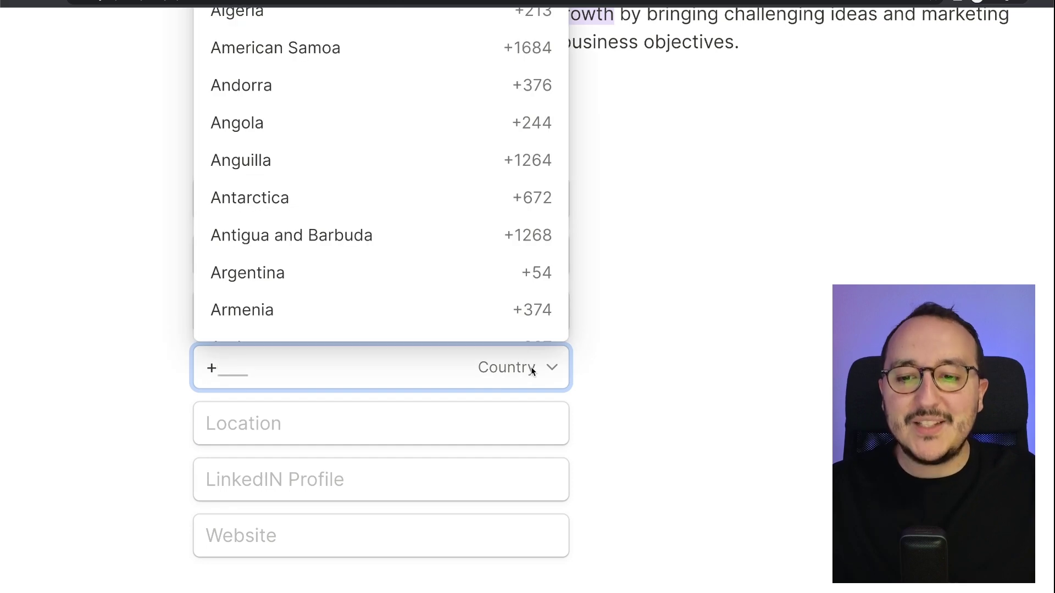
{"action": "left_click", "coordinate": [532, 371]}
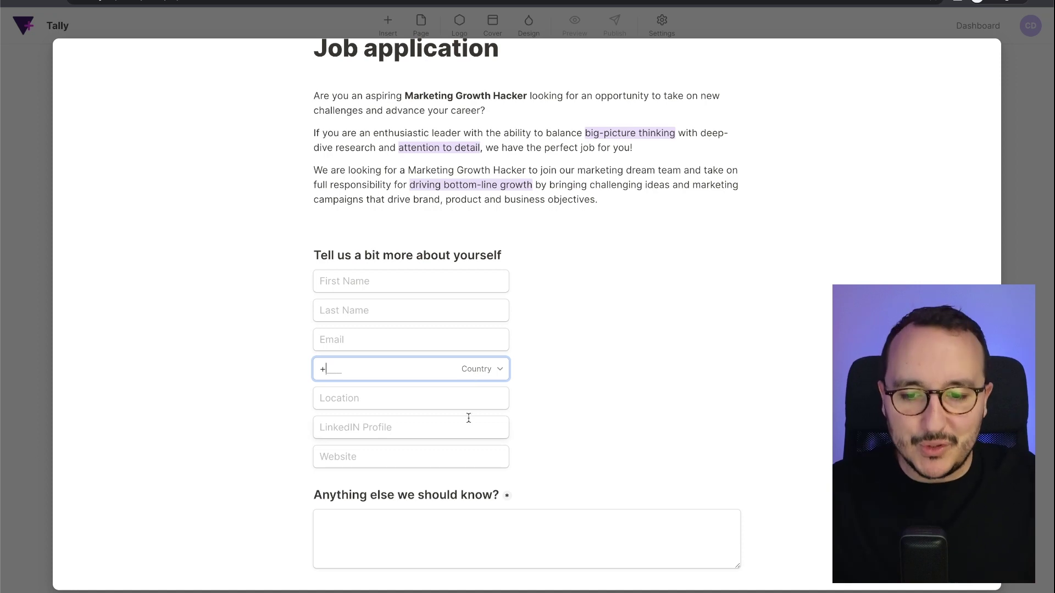
{"action": "left_click", "coordinate": [472, 392]}
{"action": "left_click", "coordinate": [472, 433]}
{"action": "scroll", "coordinate": [471, 435], "scroll_direction": "down", "scroll_amount": 7}
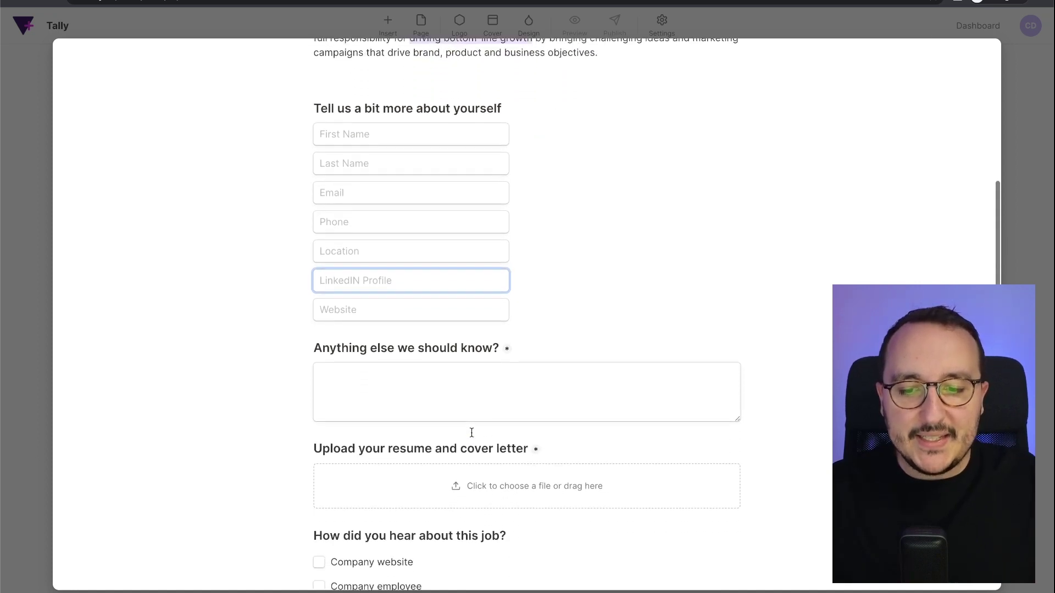
{"action": "scroll", "coordinate": [471, 432], "scroll_direction": "down", "scroll_amount": 2}
{"action": "scroll", "coordinate": [470, 432], "scroll_direction": "up", "scroll_amount": 12}
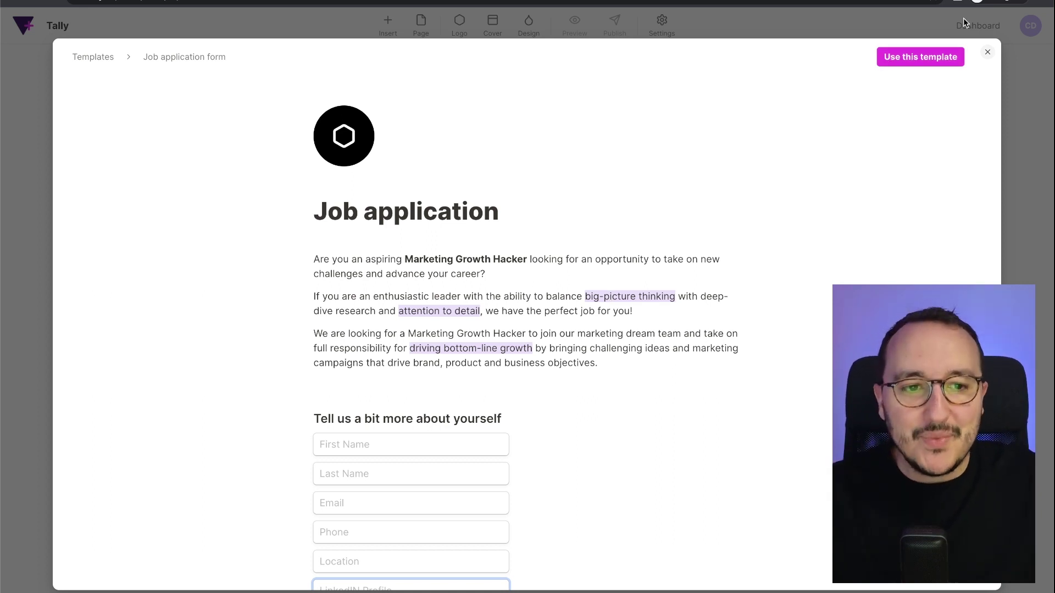
Use the Job application template and retitle it 'Community Manager — Full-time contract — Codewithguillaume.com'.
{"action": "left_click", "coordinate": [921, 56]}
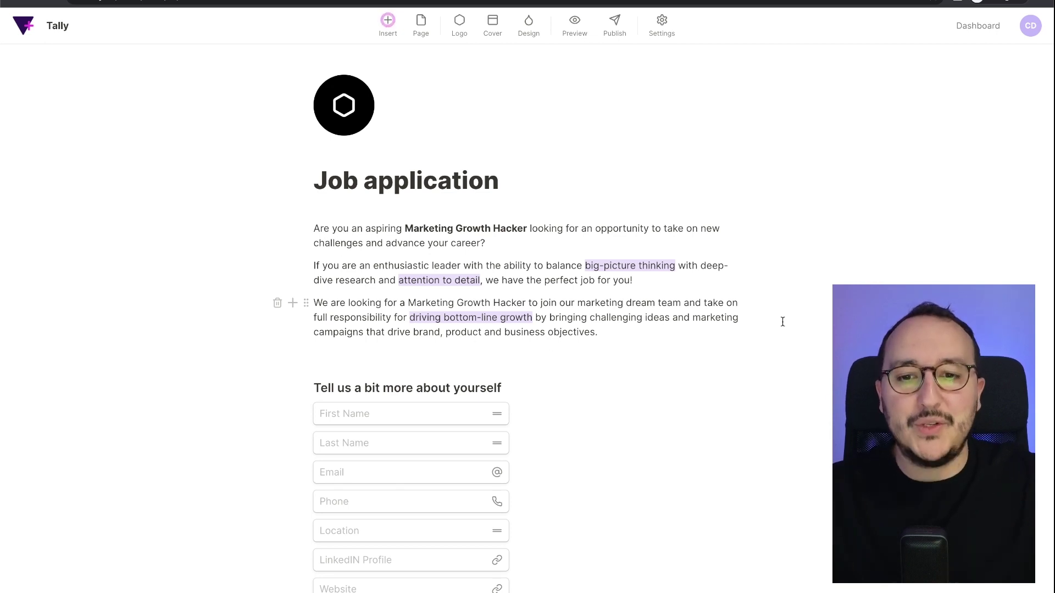
{"action": "left_click", "coordinate": [524, 184]}
{"action": "key", "text": "alt+BackSpace"}
{"action": "key", "text": "alt+BackSpace"}
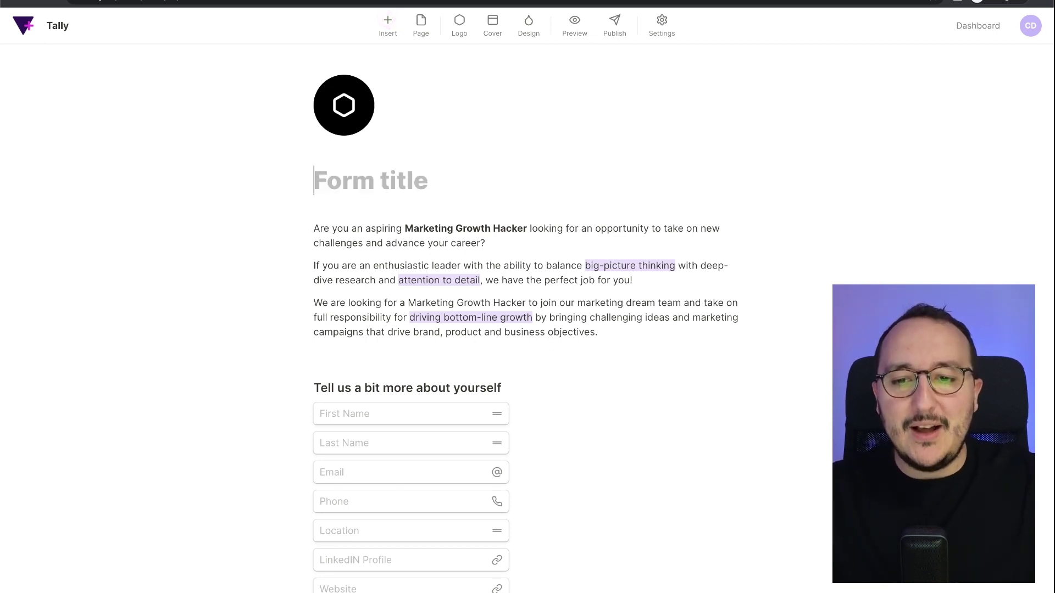
{"action": "type", "text": "Community Mana"}
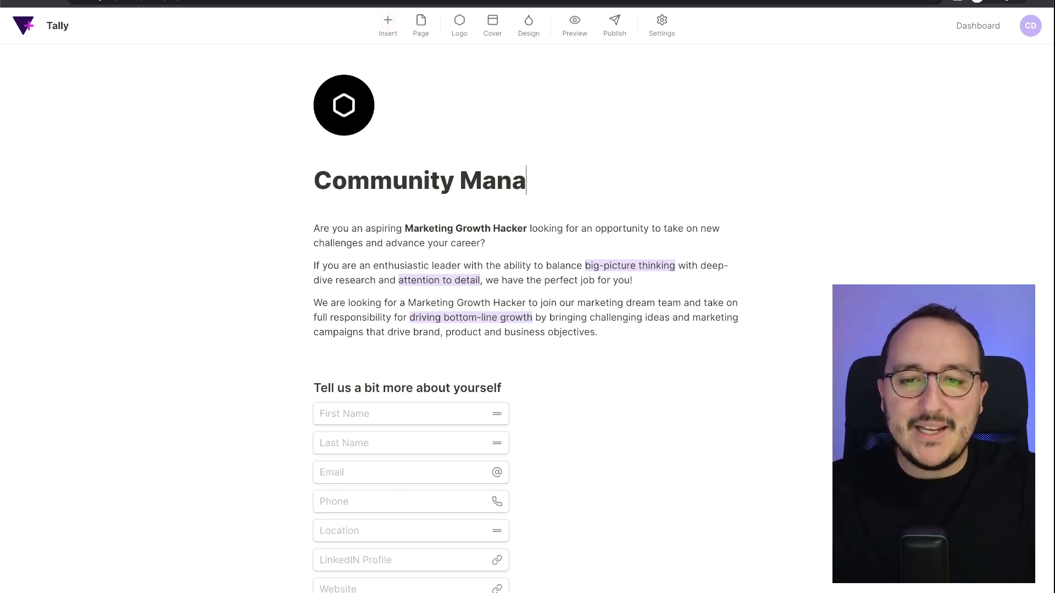
{"action": "type", "text": "ger — Ful"}
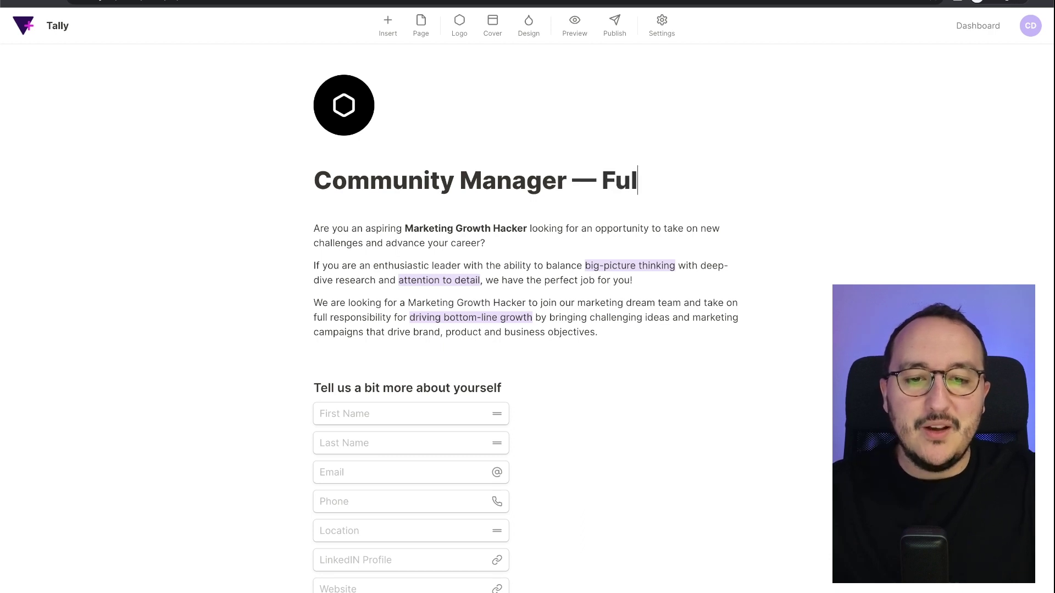
{"action": "type", "text": "l-time contract "}
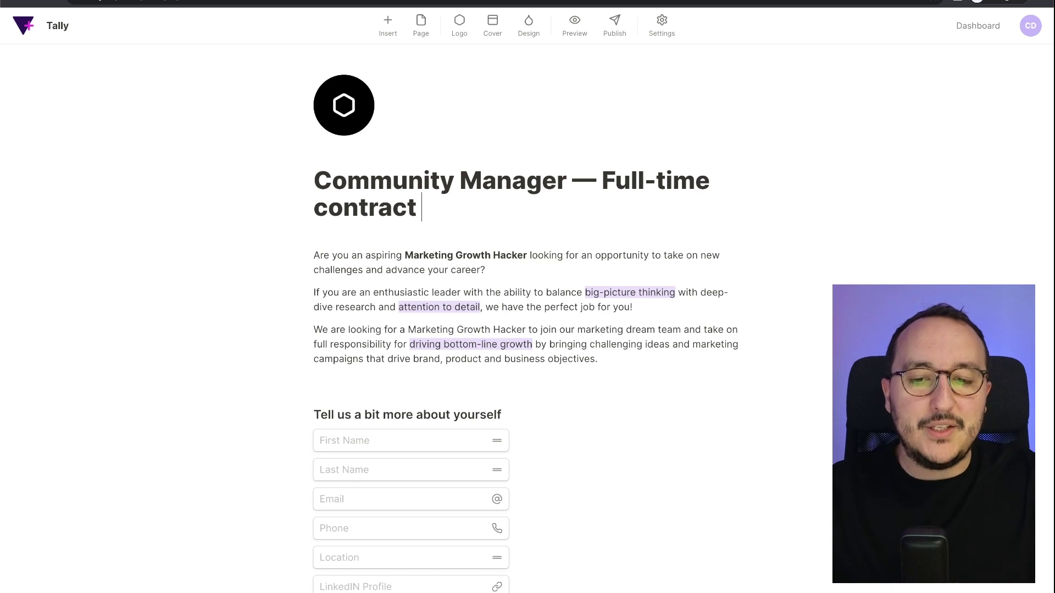
{"action": "type", "text": "— "}
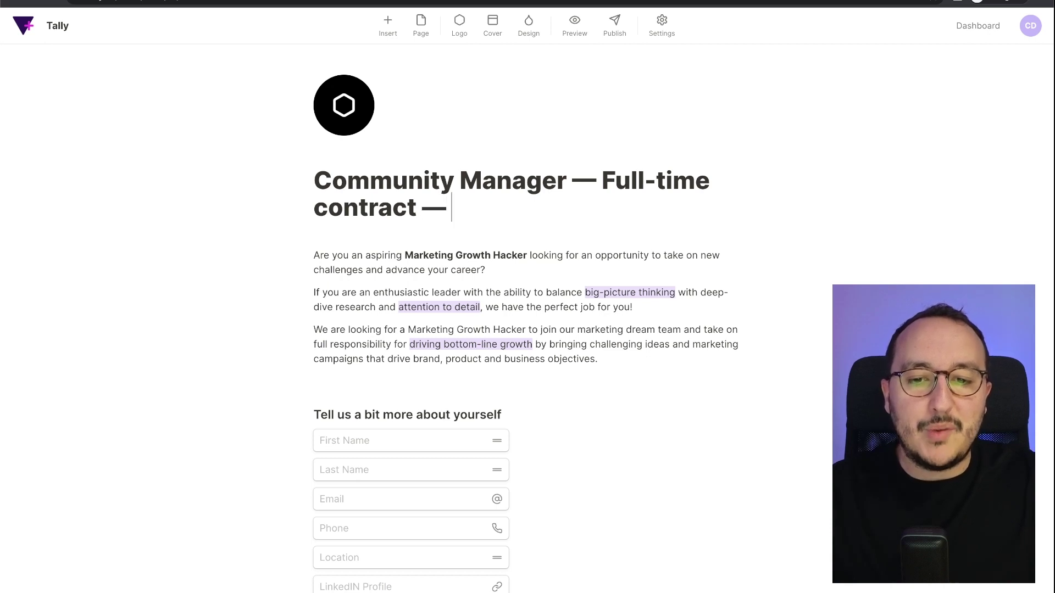
{"action": "type", "text": "Codewithguillaume."}
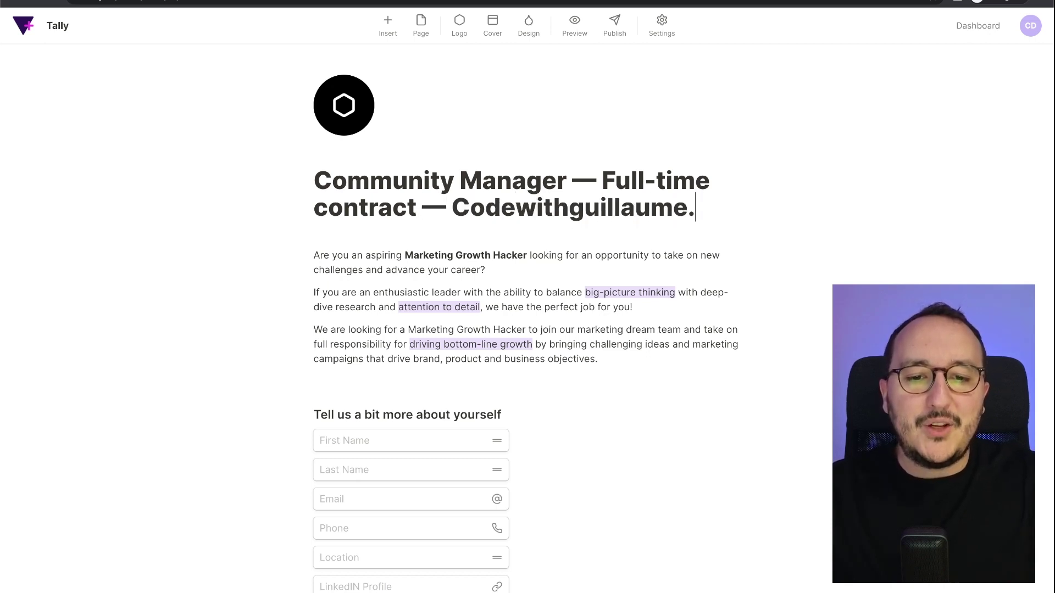
{"action": "type", "text": "com"}
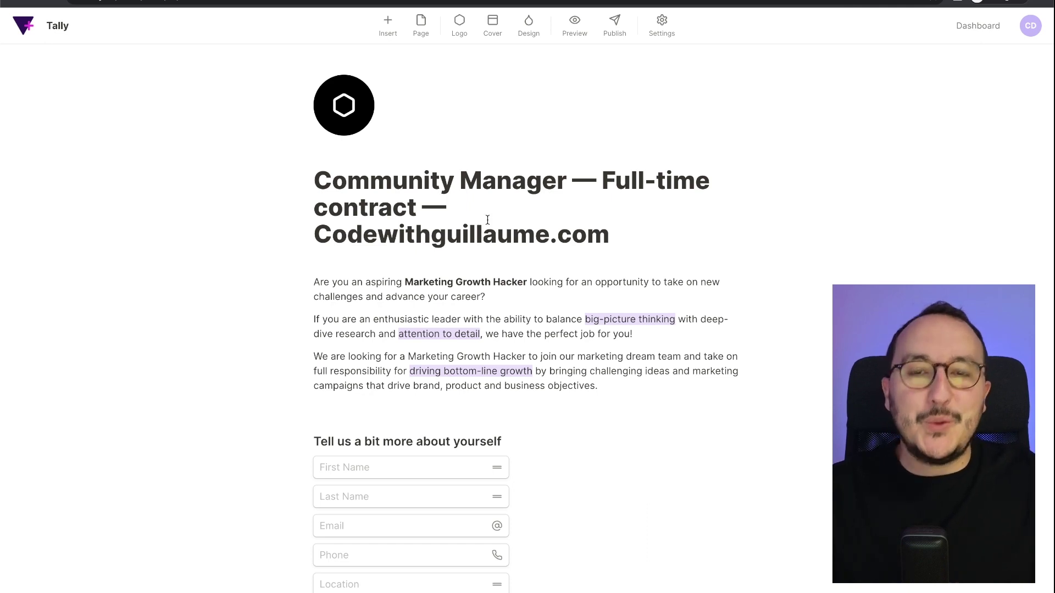
Add a cover above the form logo and choose a new cover image.
{"action": "left_click", "coordinate": [364, 115]}
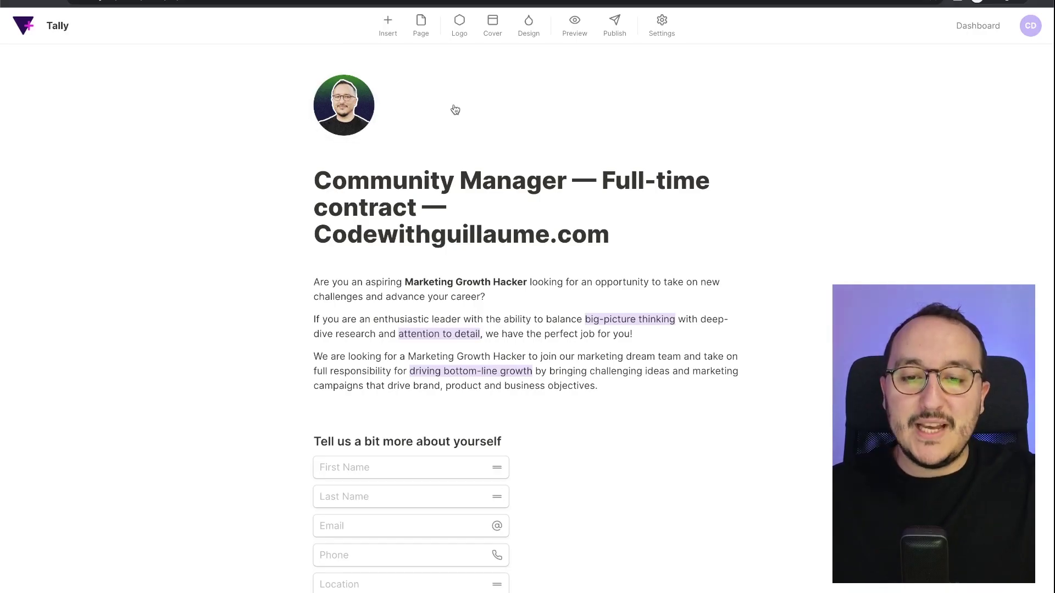
{"action": "left_click", "coordinate": [496, 36]}
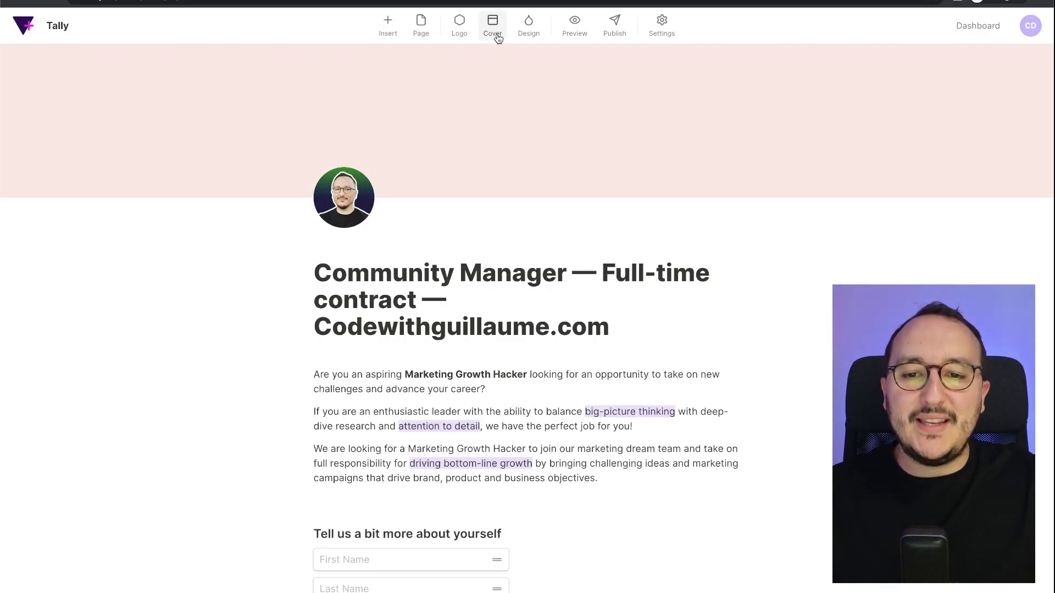
{"action": "mouse_move", "coordinate": [850, 137]}
{"action": "left_click", "coordinate": [949, 176]}
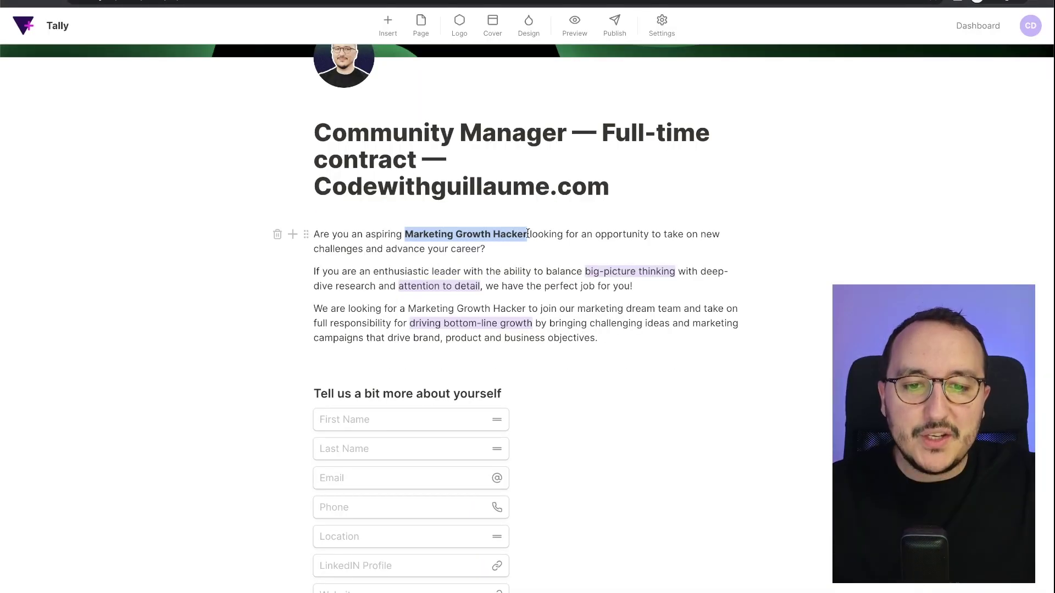
In the first paragraph, swap 'Marketing Growth Hacker' for a bold 'Community Manager'.
{"action": "left_click_drag", "start_coordinate": [529, 235], "coordinate": [526, 235]}
{"action": "key", "text": "BackSpace"}
{"action": "type", "text": "Community Mana"}
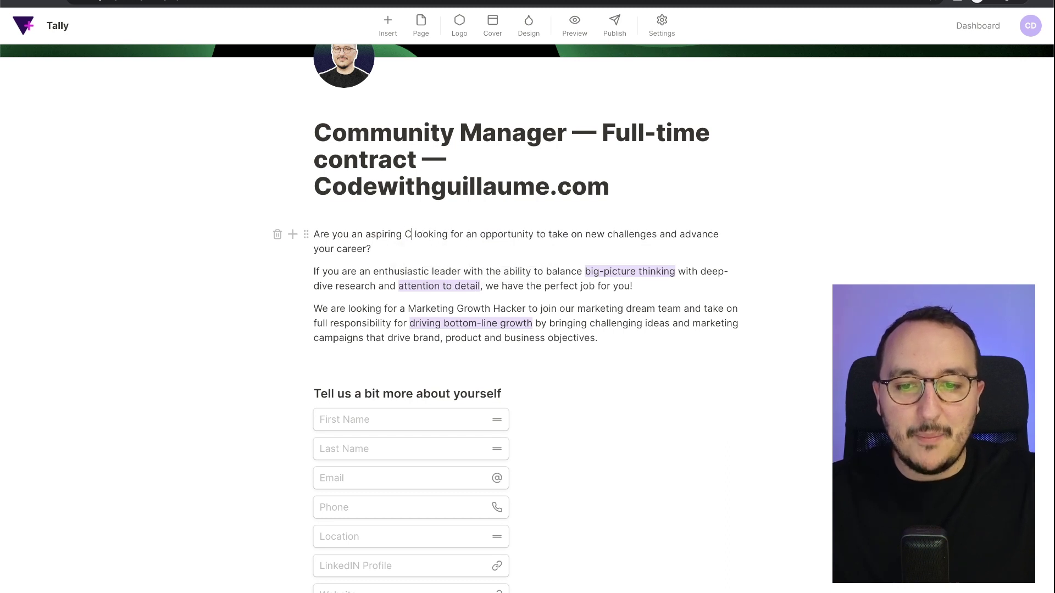
{"action": "type", "text": "ger"}
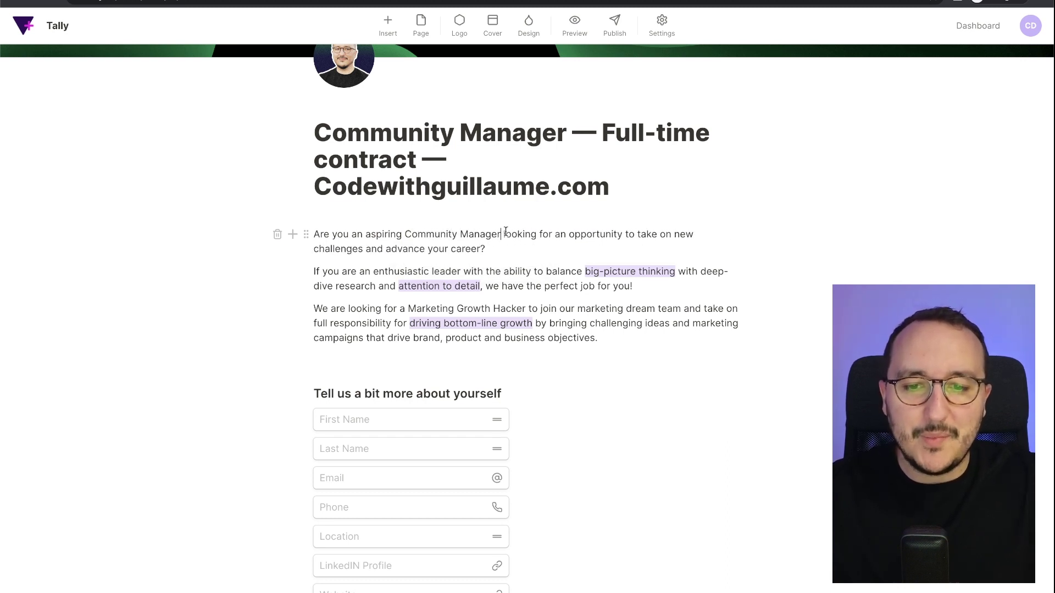
{"action": "left_click_drag", "start_coordinate": [405, 232], "coordinate": [501, 235]}
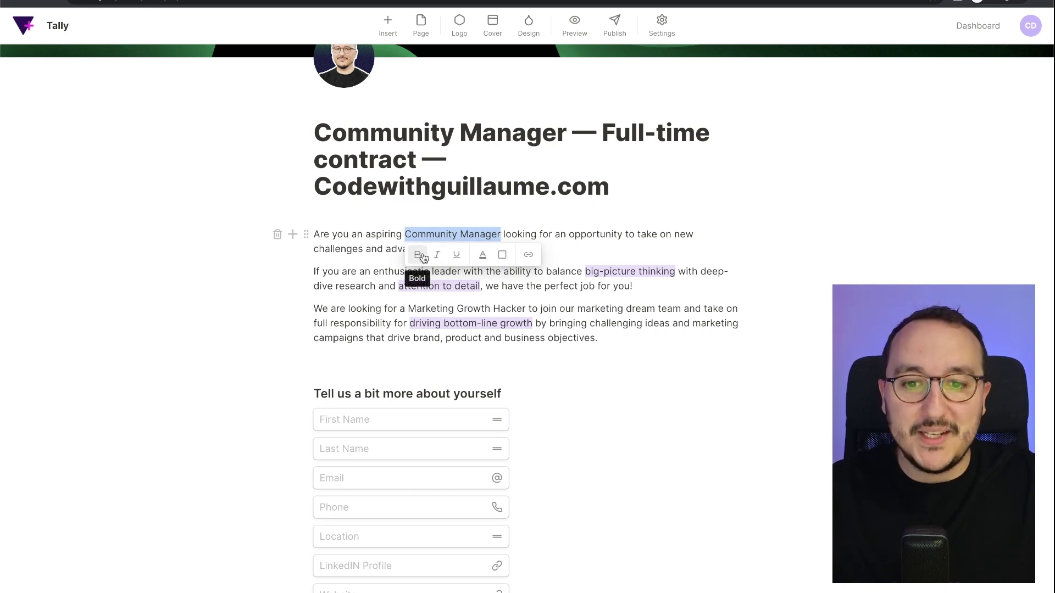
{"action": "left_click", "coordinate": [423, 256]}
{"action": "left_click", "coordinate": [516, 221]}
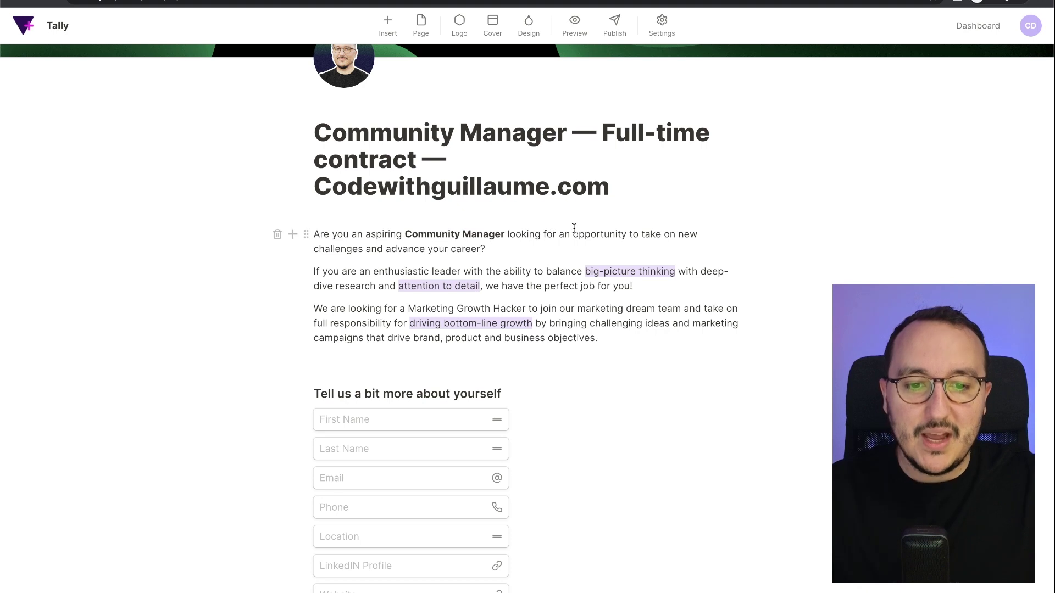
{"action": "scroll", "coordinate": [574, 274], "scroll_direction": "down", "scroll_amount": 3}
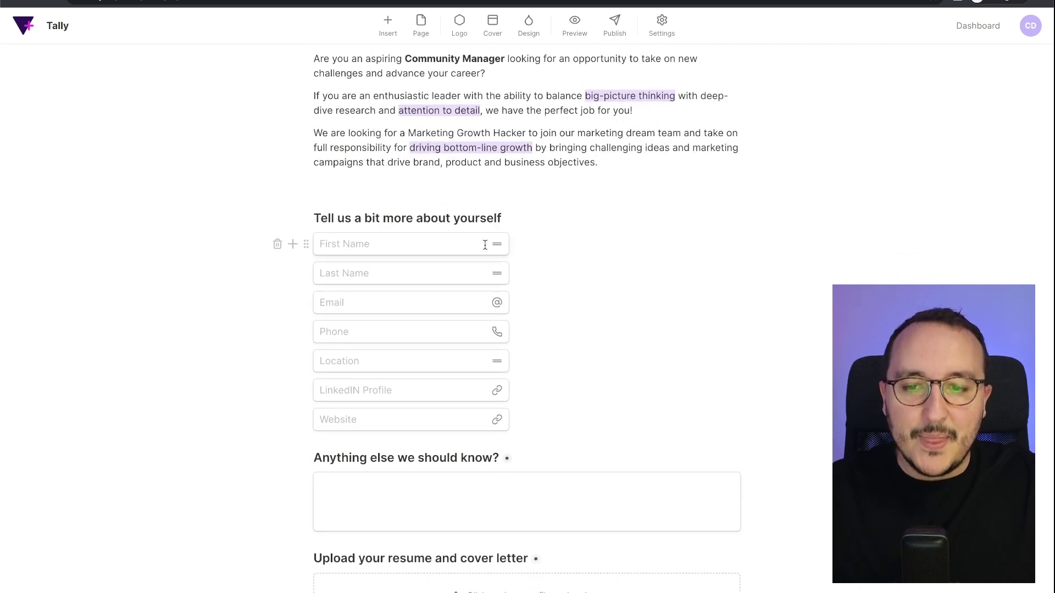
Make the Email question required, leaving it visible.
{"action": "left_click", "coordinate": [388, 276]}
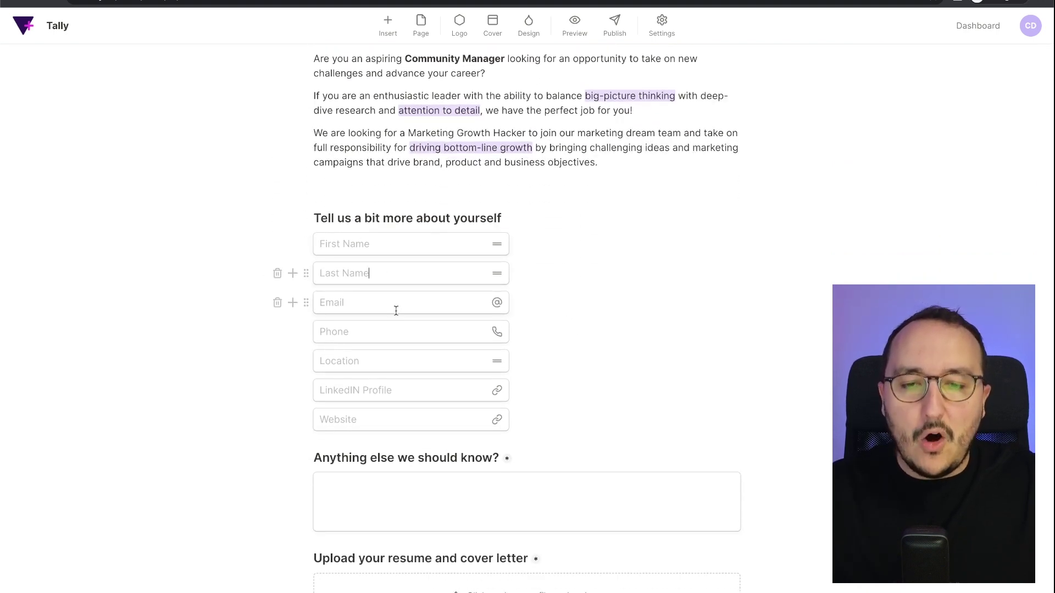
{"action": "left_click", "coordinate": [305, 305]}
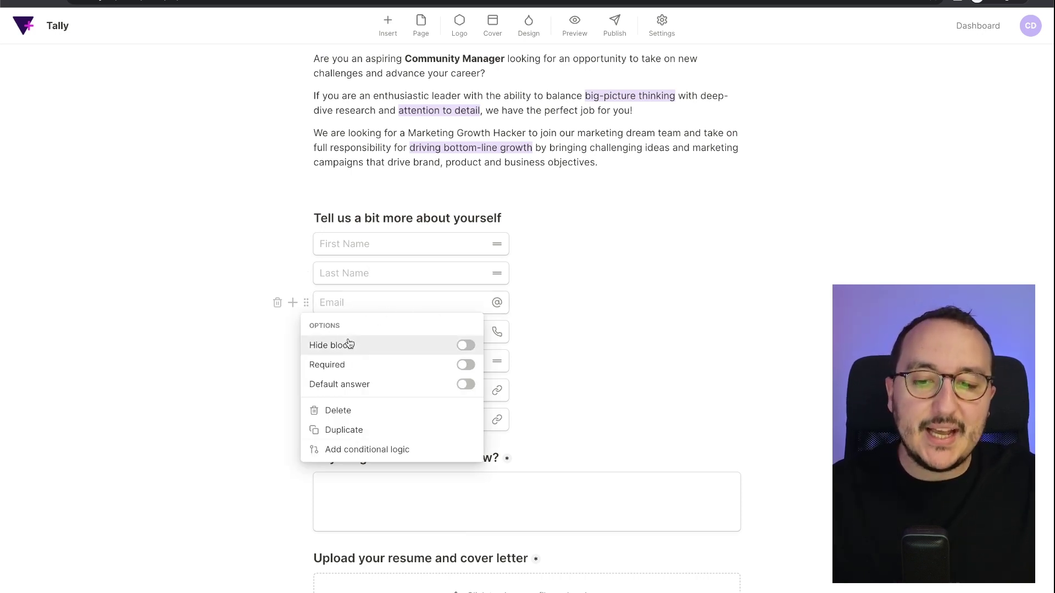
{"action": "left_click", "coordinate": [466, 347]}
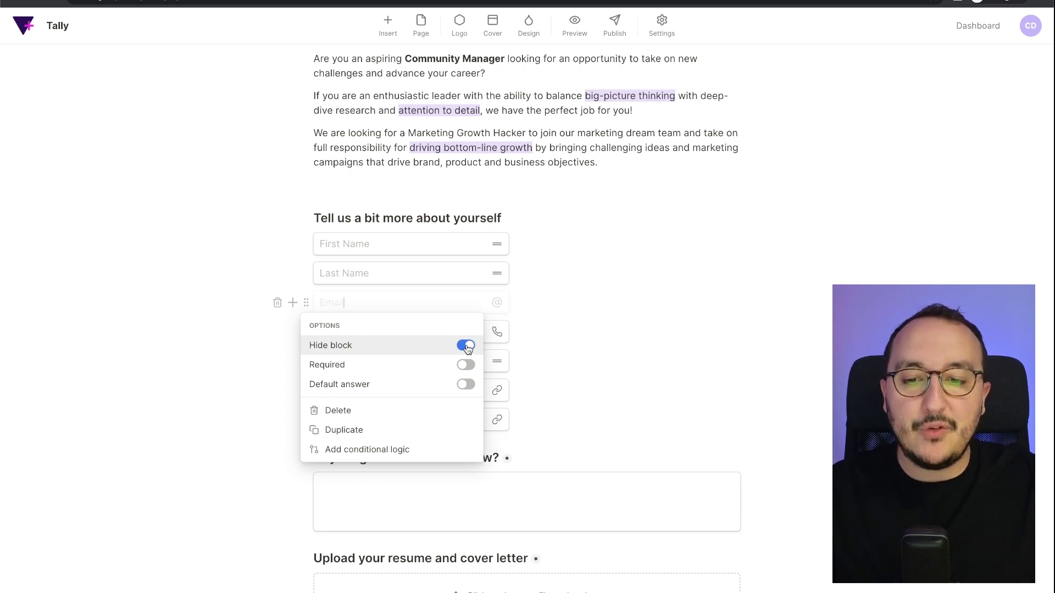
{"action": "left_click", "coordinate": [466, 347]}
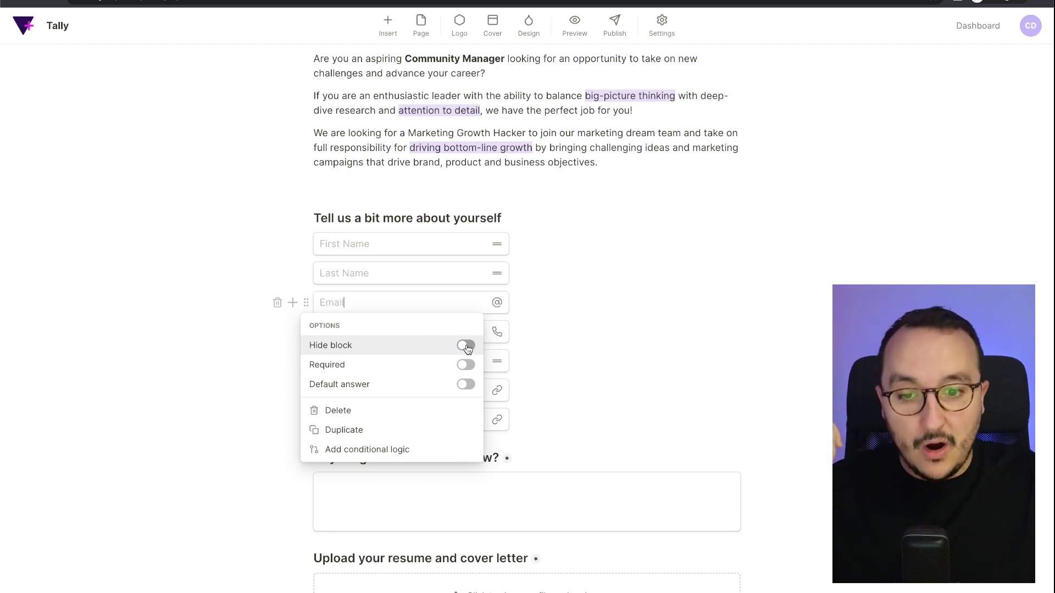
{"action": "left_click", "coordinate": [467, 367]}
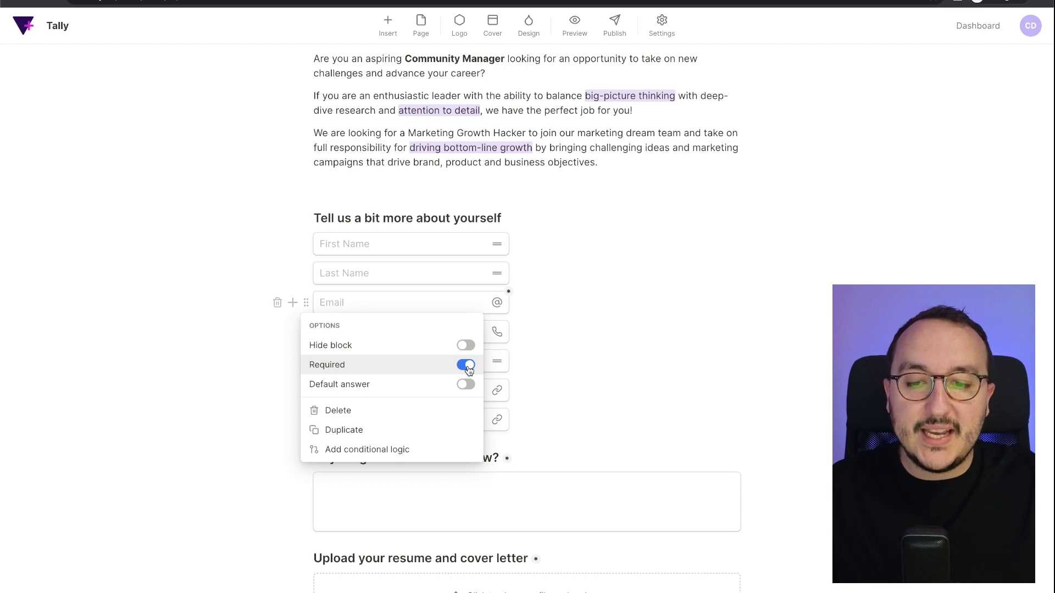
{"action": "left_click", "coordinate": [601, 306]}
Open the Submit button label editor and close it without changes.
{"action": "scroll", "coordinate": [600, 403], "scroll_direction": "down", "scroll_amount": 5}
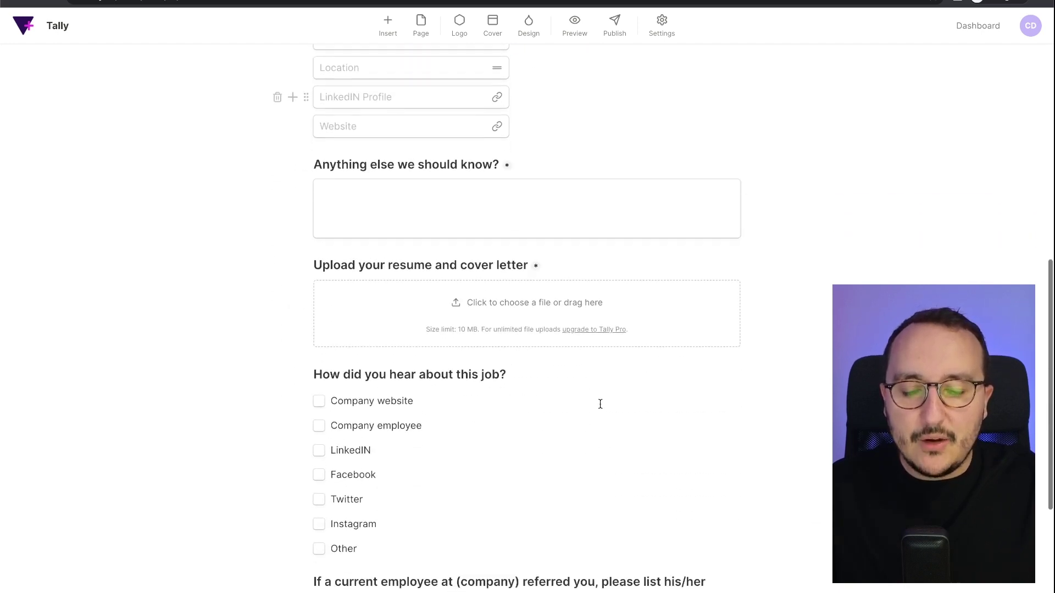
{"action": "scroll", "coordinate": [600, 404], "scroll_direction": "down", "scroll_amount": 5}
{"action": "left_click", "coordinate": [336, 489]}
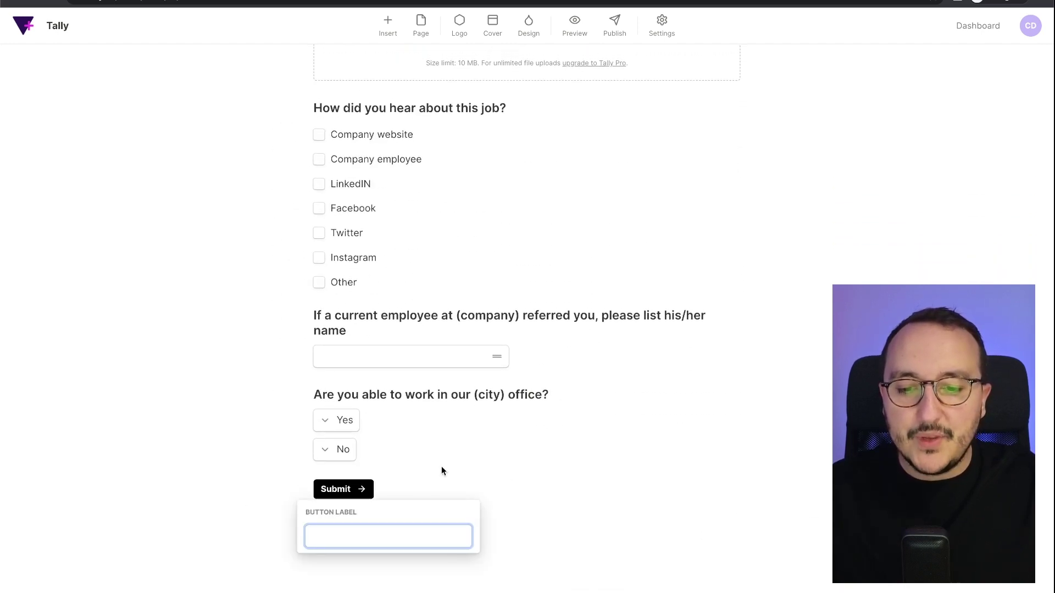
{"action": "left_click", "coordinate": [442, 471]}
{"action": "left_click", "coordinate": [350, 492]}
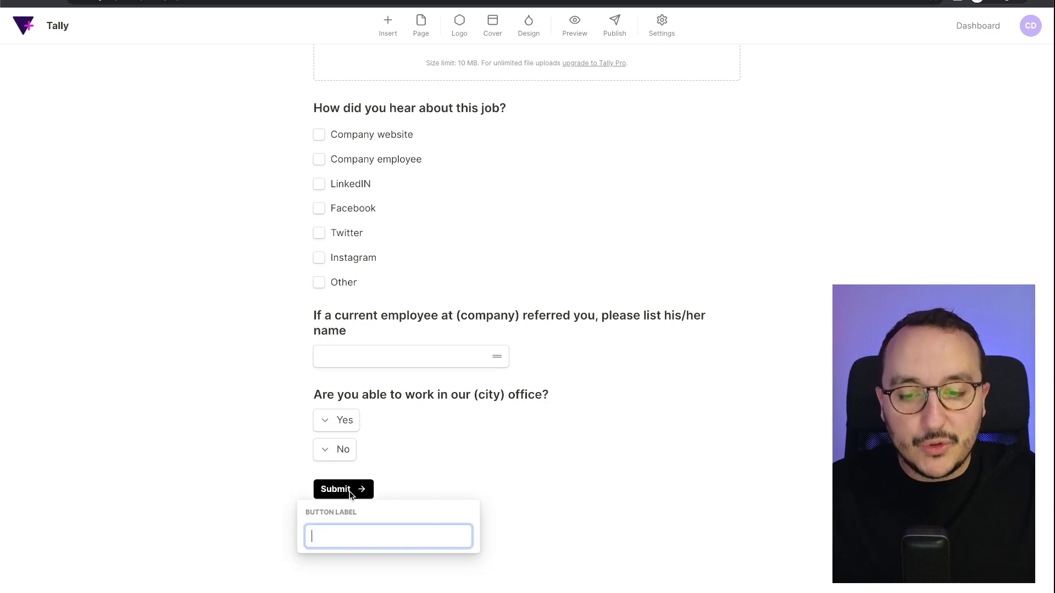
{"action": "left_click", "coordinate": [391, 488]}
{"action": "scroll", "coordinate": [390, 483], "scroll_direction": "up", "scroll_amount": 10}
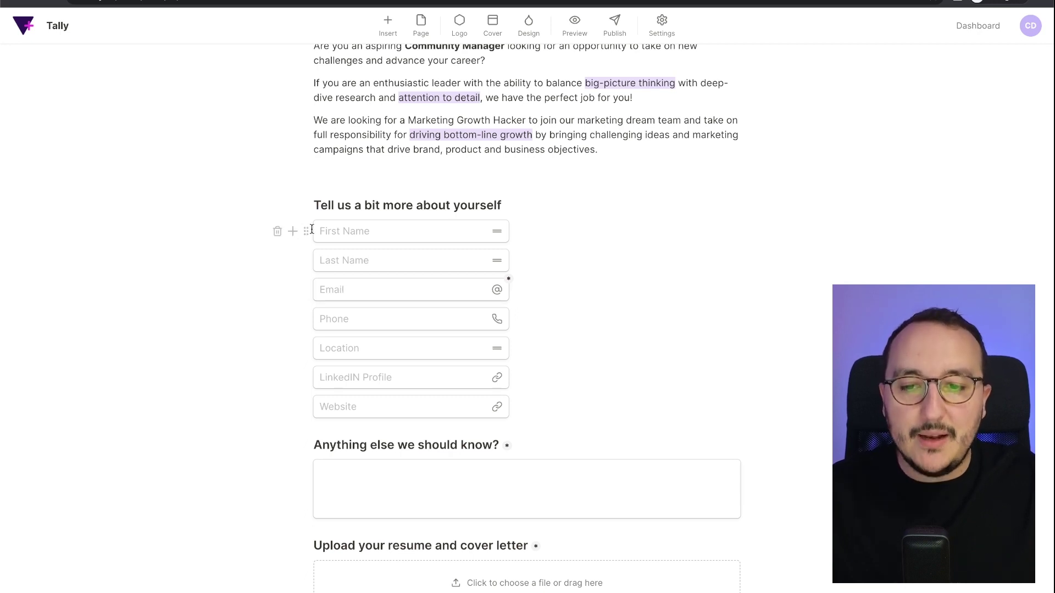
Make the First Name and Last Name questions required.
{"action": "left_click", "coordinate": [306, 231]}
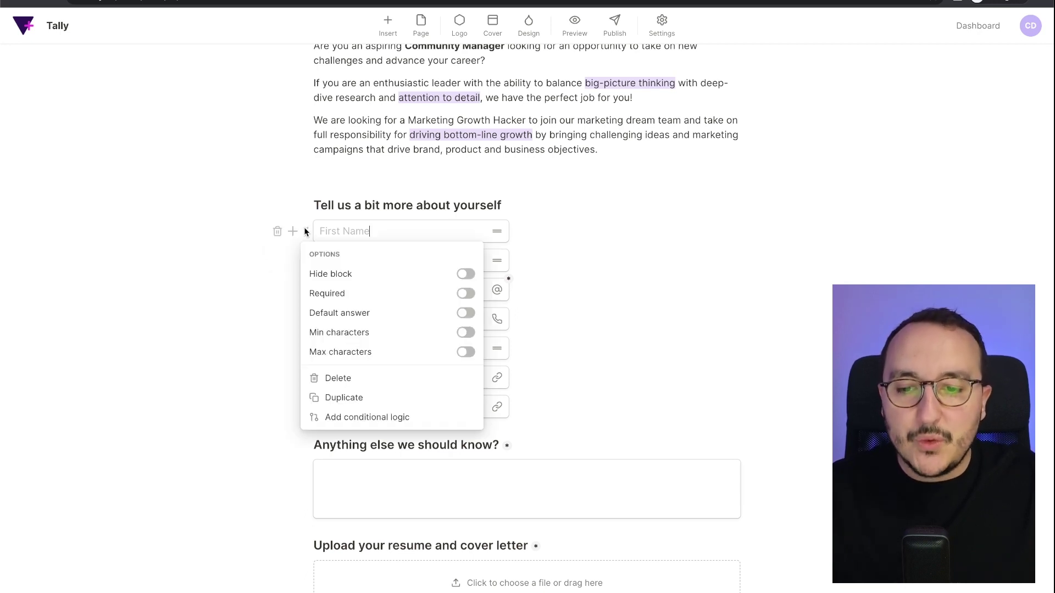
{"action": "left_click", "coordinate": [466, 294]}
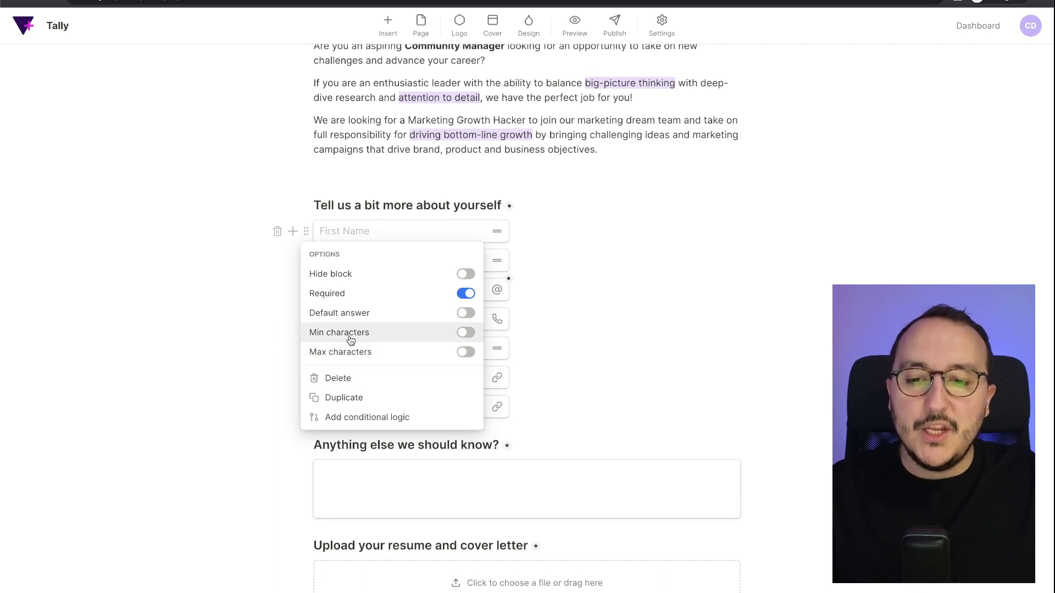
{"action": "left_click", "coordinate": [594, 250]}
{"action": "left_click", "coordinate": [306, 261]}
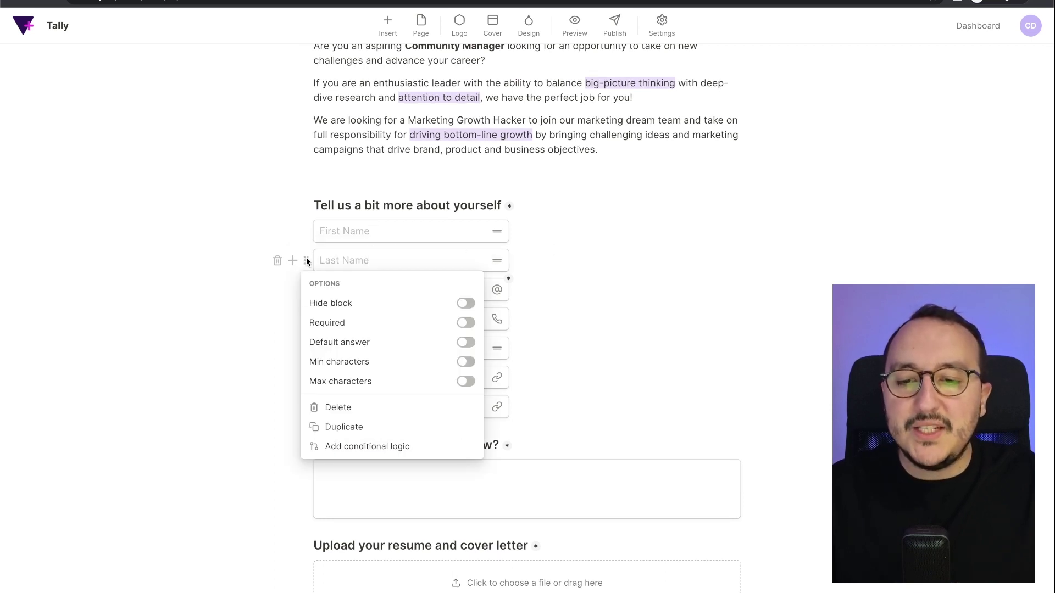
{"action": "left_click", "coordinate": [464, 322]}
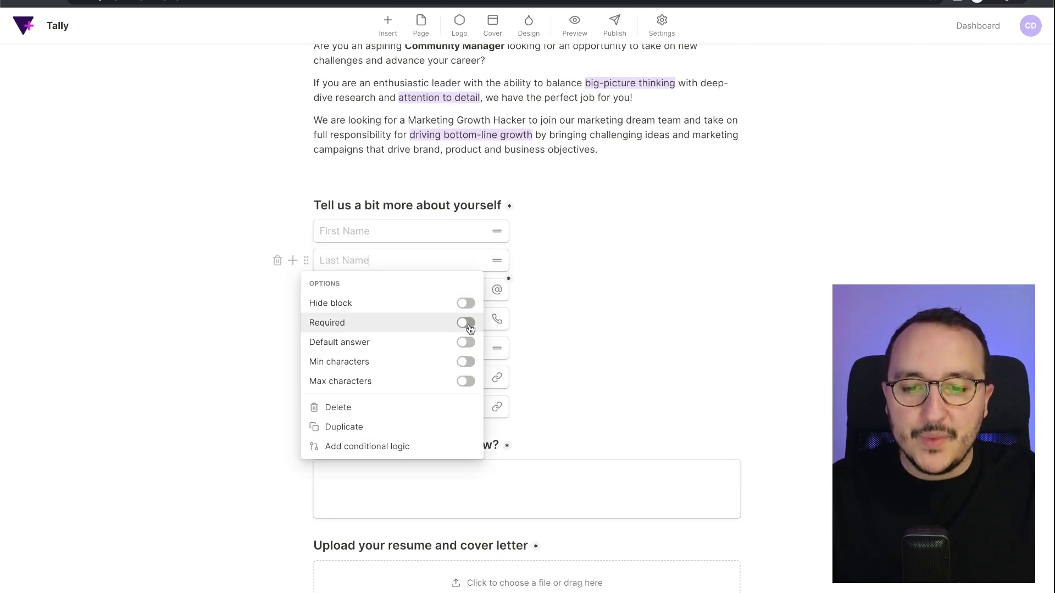
{"action": "left_click", "coordinate": [584, 308]}
Check the Anything else answer box and the resume upload question's settings.
{"action": "scroll", "coordinate": [502, 403], "scroll_direction": "down", "scroll_amount": 5}
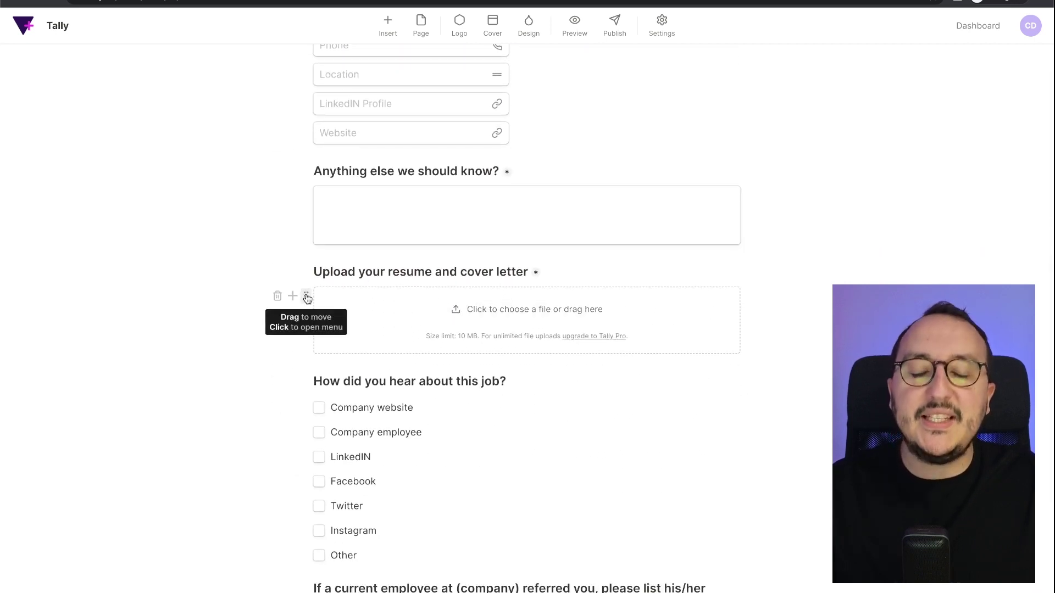
{"action": "left_click", "coordinate": [406, 190]}
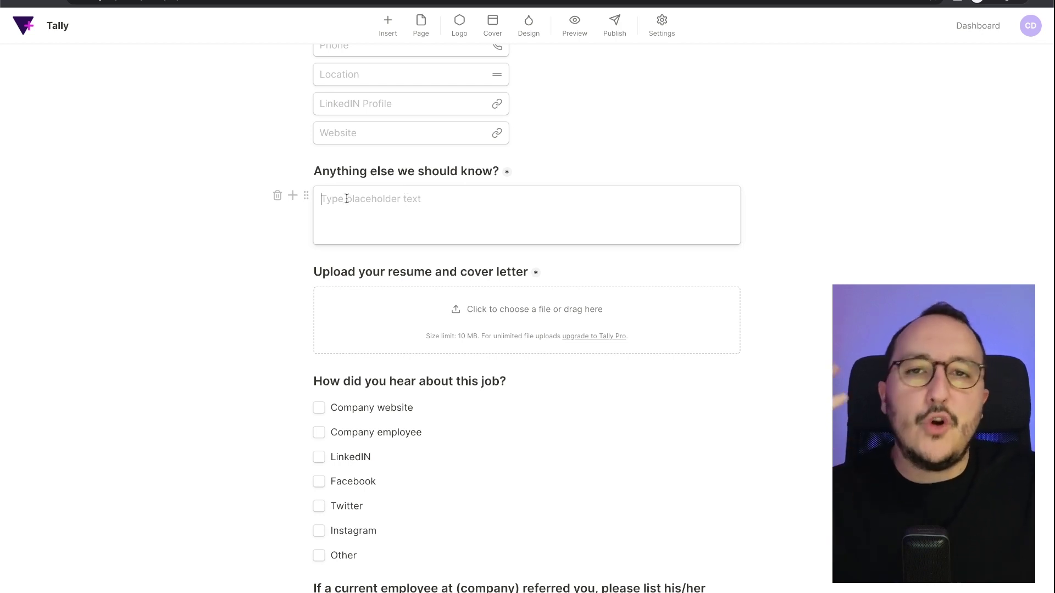
{"action": "left_click", "coordinate": [322, 307]}
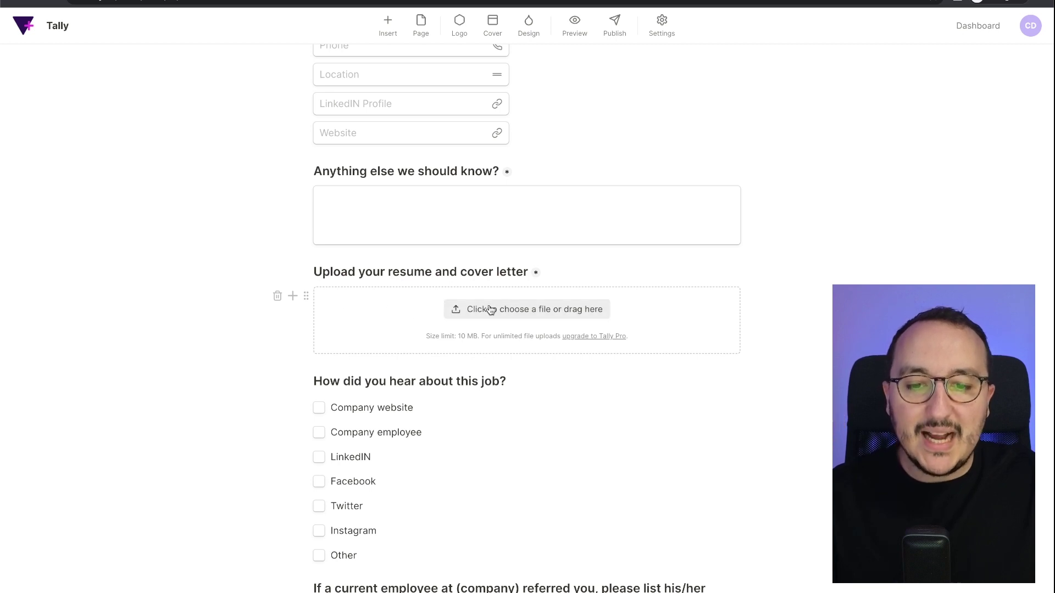
{"action": "left_click", "coordinate": [306, 299]}
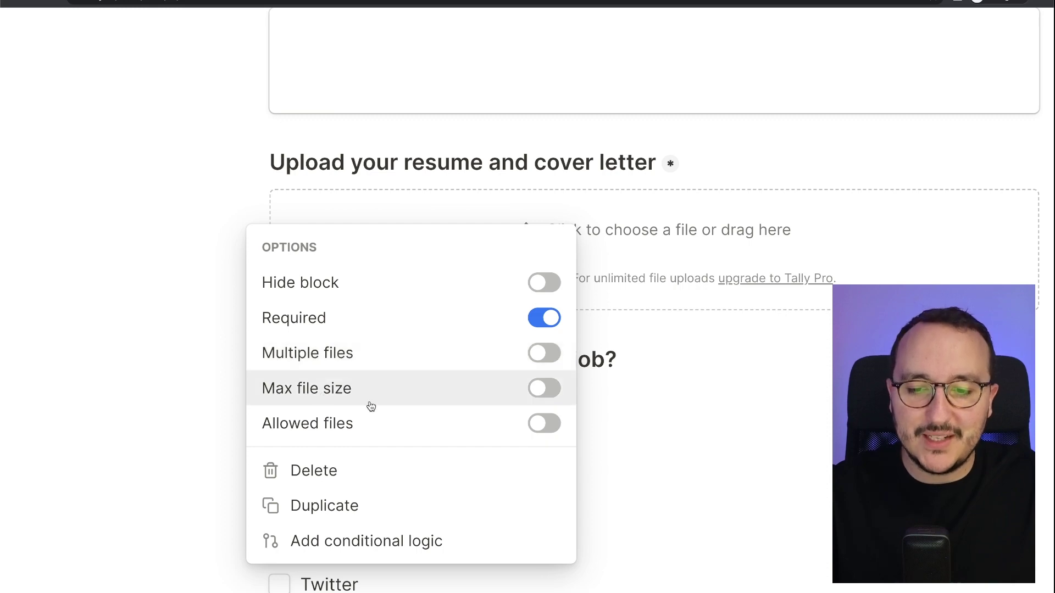
{"action": "left_click", "coordinate": [773, 409]}
{"action": "scroll", "coordinate": [773, 408], "scroll_direction": "down", "scroll_amount": 5}
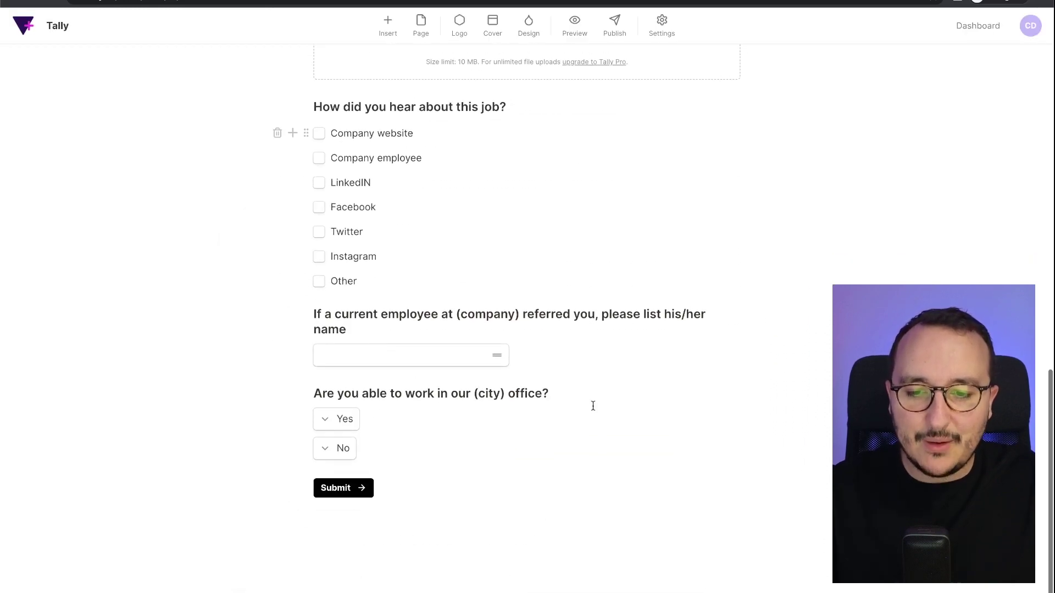
{"action": "scroll", "coordinate": [592, 406], "scroll_direction": "up", "scroll_amount": 15}
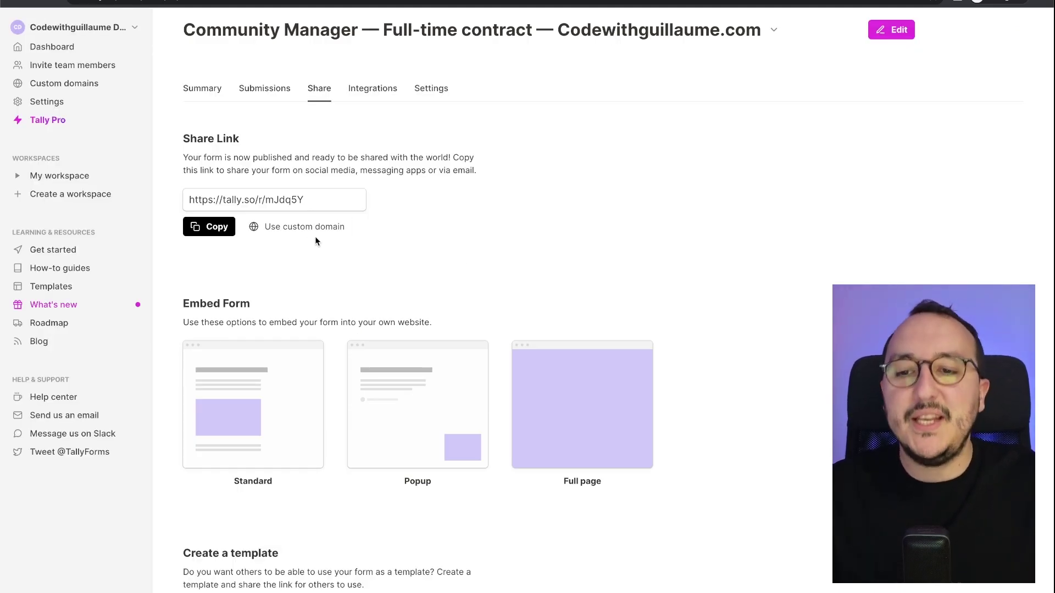
Return to the workspace's form list and open the newly created form.
{"action": "left_click", "coordinate": [55, 51]}
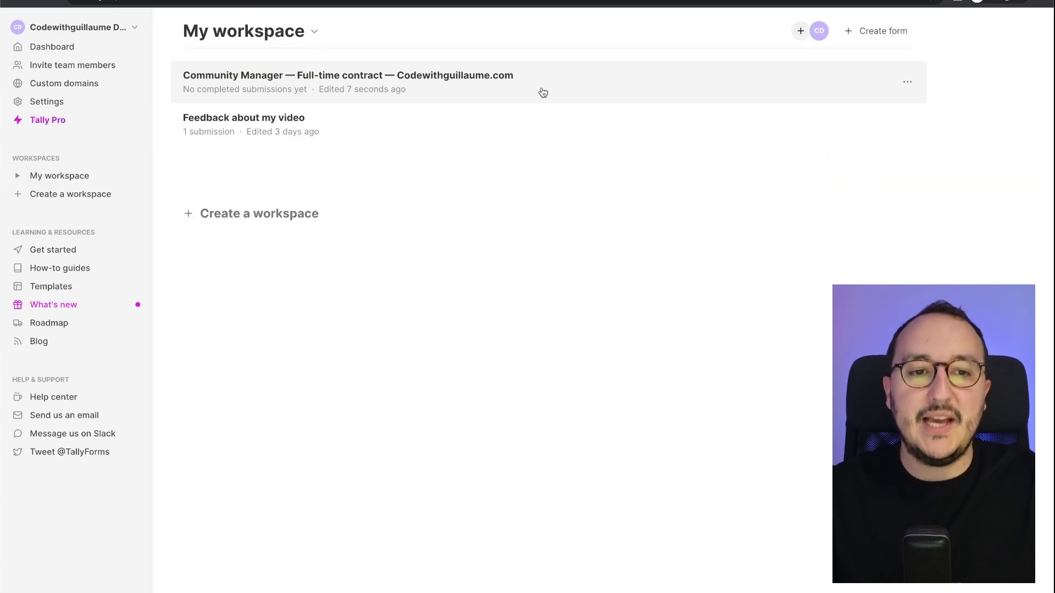
{"action": "left_click", "coordinate": [543, 92]}
Open the template gallery for the new form and scroll down through it.
{"action": "left_click", "coordinate": [336, 227]}
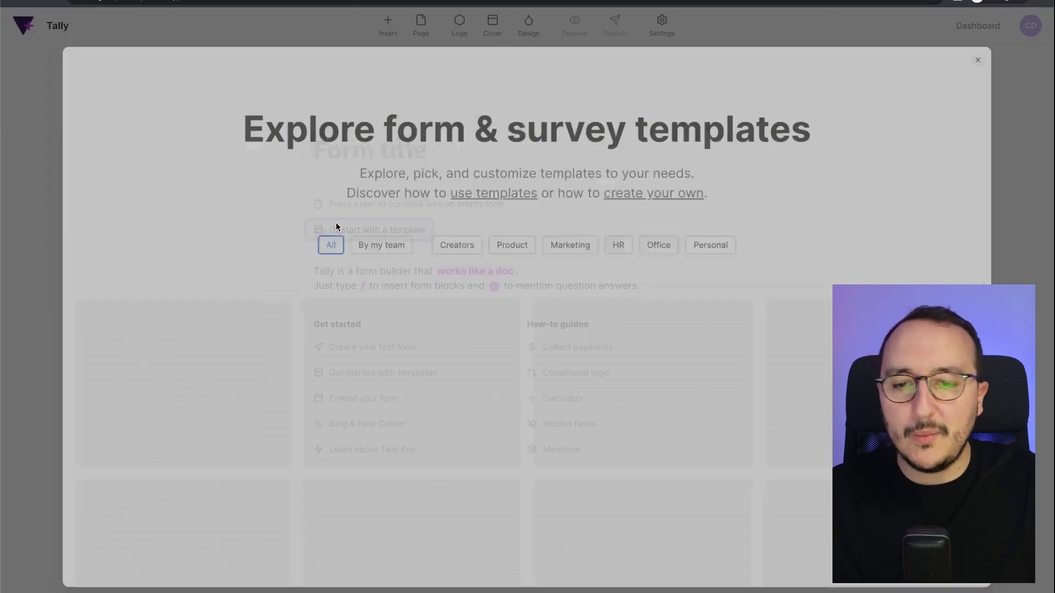
{"action": "scroll", "coordinate": [441, 282], "scroll_direction": "down", "scroll_amount": 10}
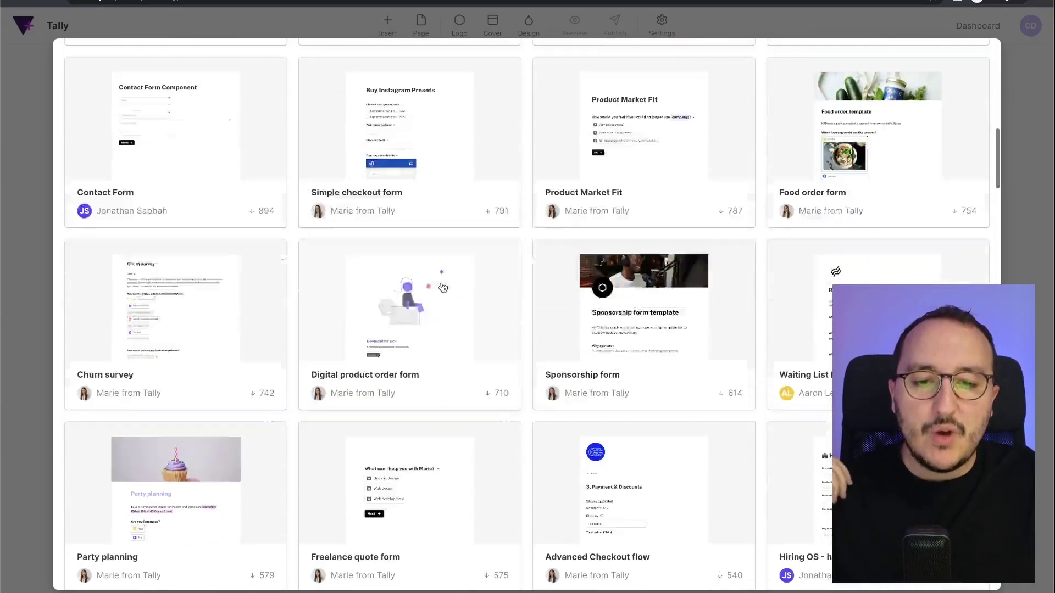
{"action": "scroll", "coordinate": [443, 287], "scroll_direction": "down", "scroll_amount": 15}
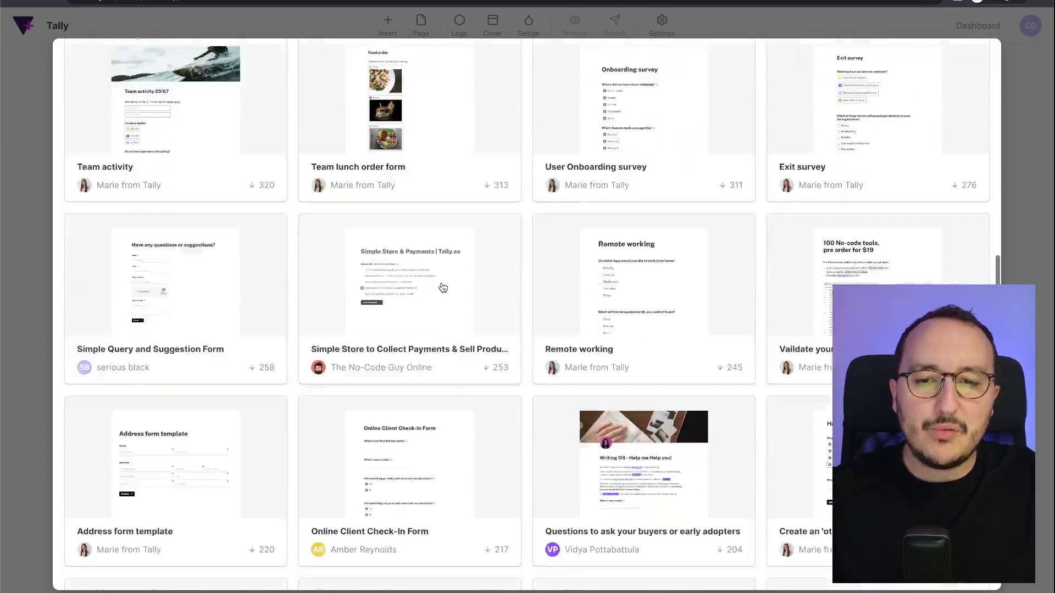
{"action": "scroll", "coordinate": [443, 287], "scroll_direction": "down", "scroll_amount": 15}
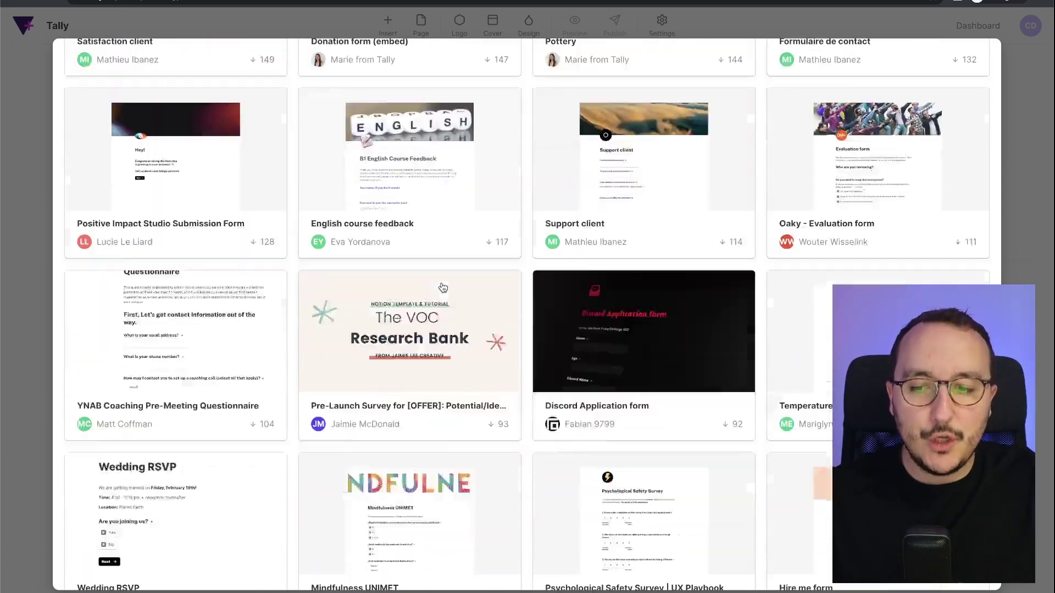
{"action": "scroll", "coordinate": [443, 287], "scroll_direction": "down", "scroll_amount": 3}
{"action": "scroll", "coordinate": [443, 287], "scroll_direction": "down", "scroll_amount": 9}
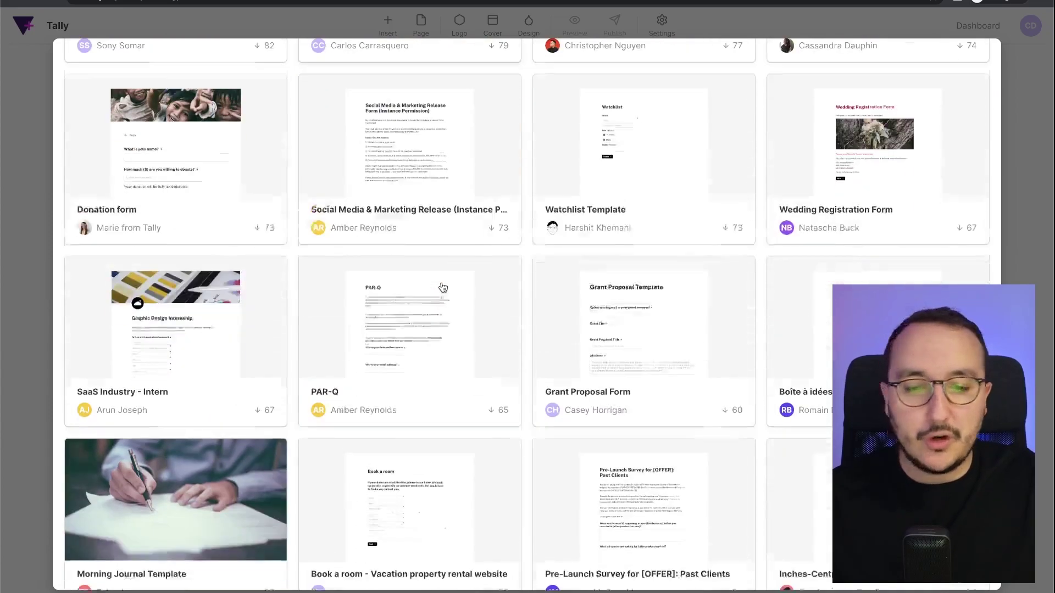
{"action": "scroll", "coordinate": [443, 287], "scroll_direction": "down", "scroll_amount": 5}
{"action": "scroll", "coordinate": [443, 287], "scroll_direction": "down", "scroll_amount": 1}
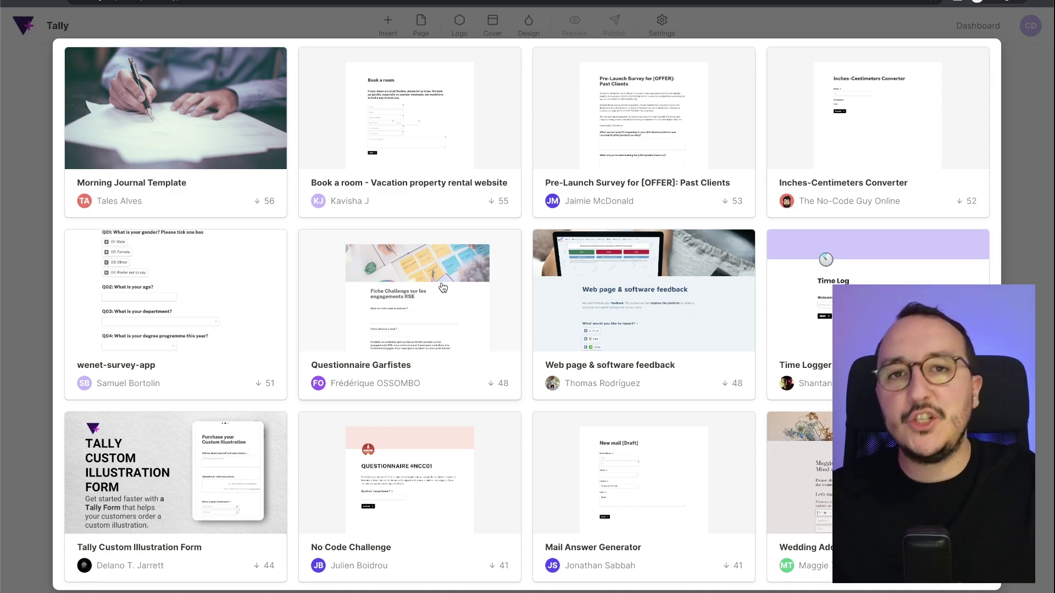
{"action": "scroll", "coordinate": [443, 286], "scroll_direction": "down", "scroll_amount": 15}
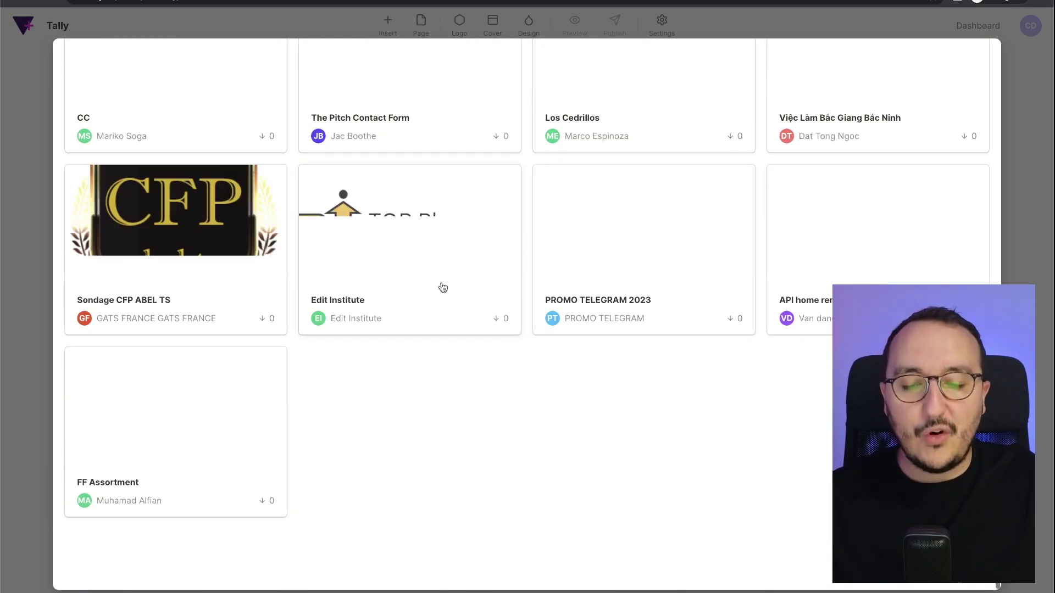
Scroll back to the top and filter to 'By my team' templates, which shows none.
{"action": "scroll", "coordinate": [443, 287], "scroll_direction": "up", "scroll_amount": 3}
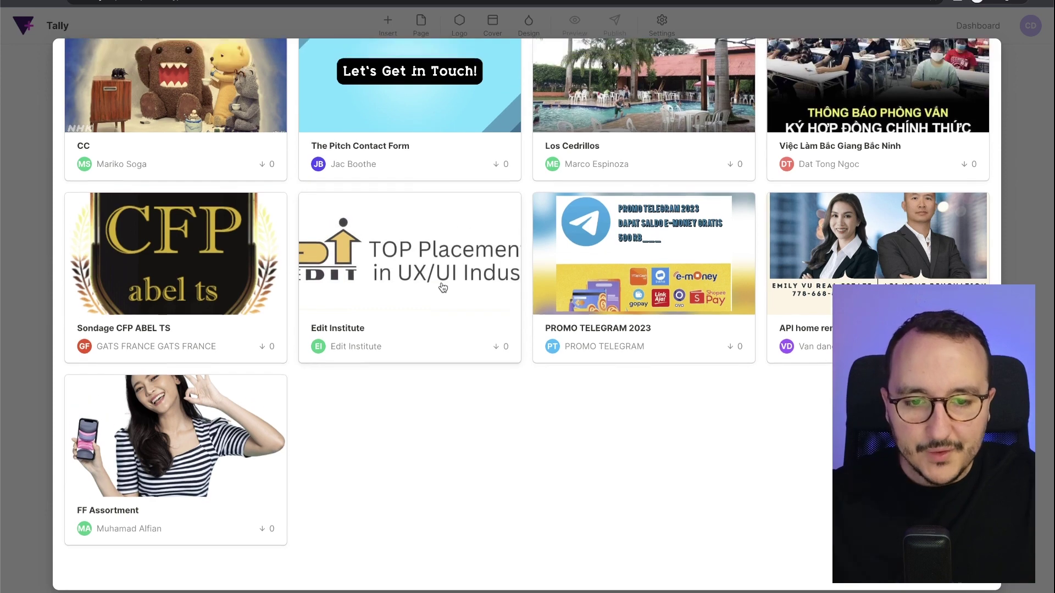
{"action": "scroll", "coordinate": [645, 399], "scroll_direction": "up", "scroll_amount": 1}
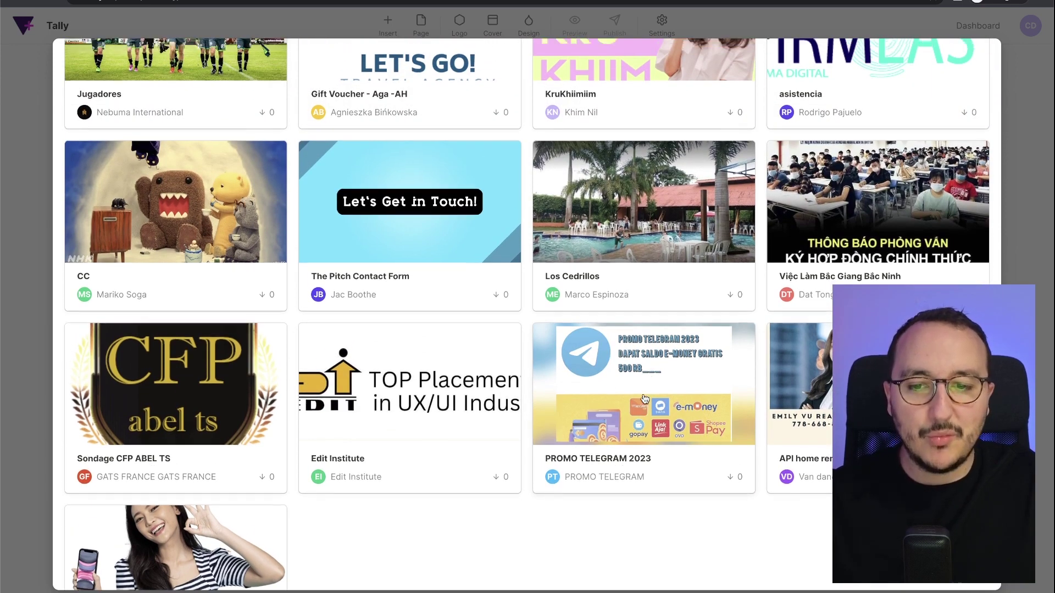
{"action": "scroll", "coordinate": [645, 399], "scroll_direction": "up", "scroll_amount": 4}
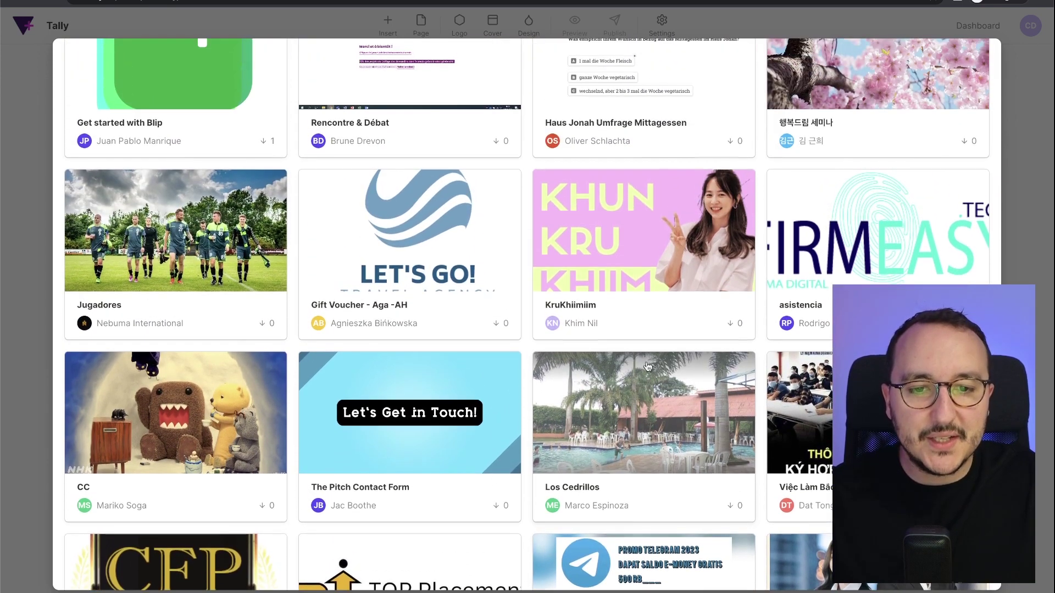
{"action": "scroll", "coordinate": [636, 281], "scroll_direction": "up", "scroll_amount": 1}
{"action": "scroll", "coordinate": [636, 281], "scroll_direction": "up", "scroll_amount": 4}
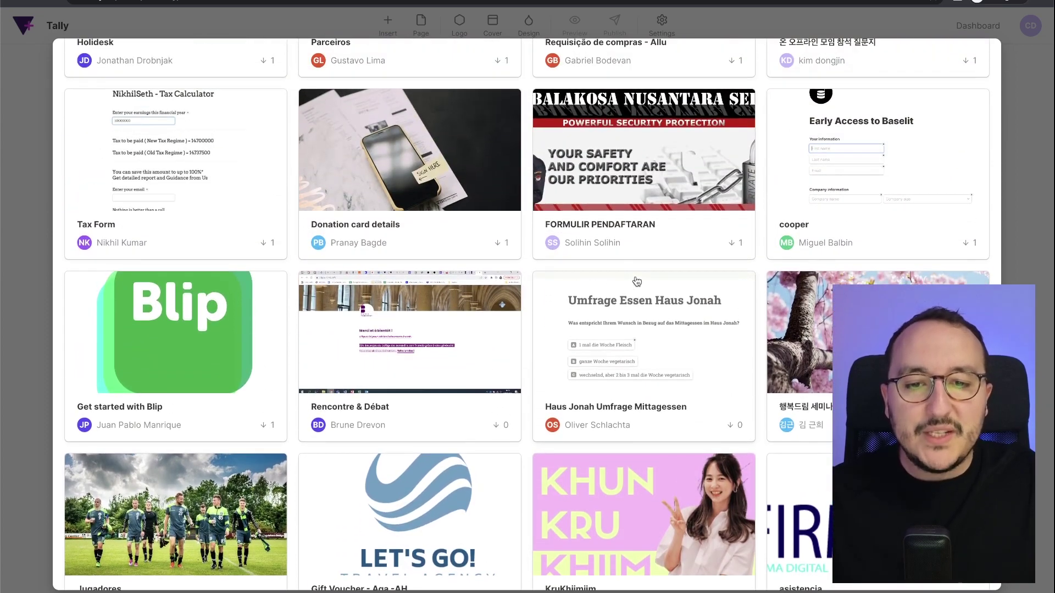
{"action": "scroll", "coordinate": [601, 251], "scroll_direction": "up", "scroll_amount": 20}
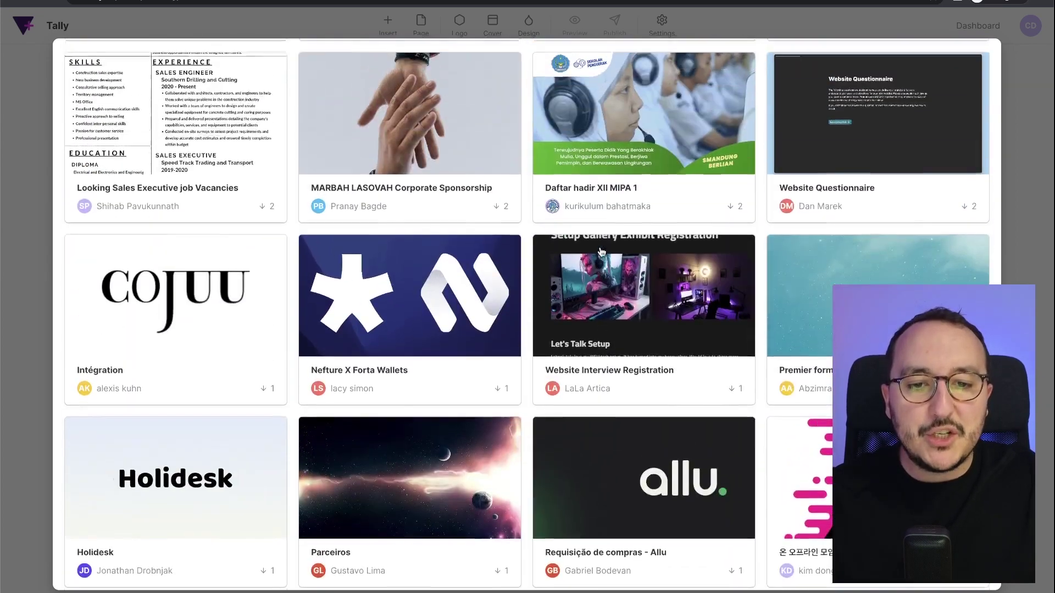
{"action": "scroll", "coordinate": [602, 252], "scroll_direction": "up", "scroll_amount": 20}
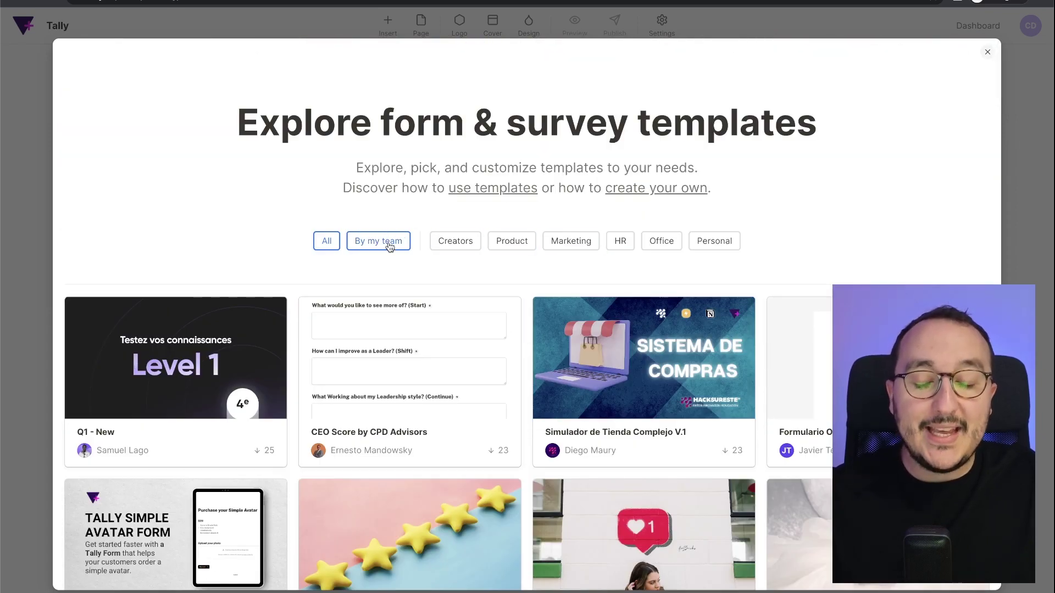
{"action": "left_click", "coordinate": [389, 246]}
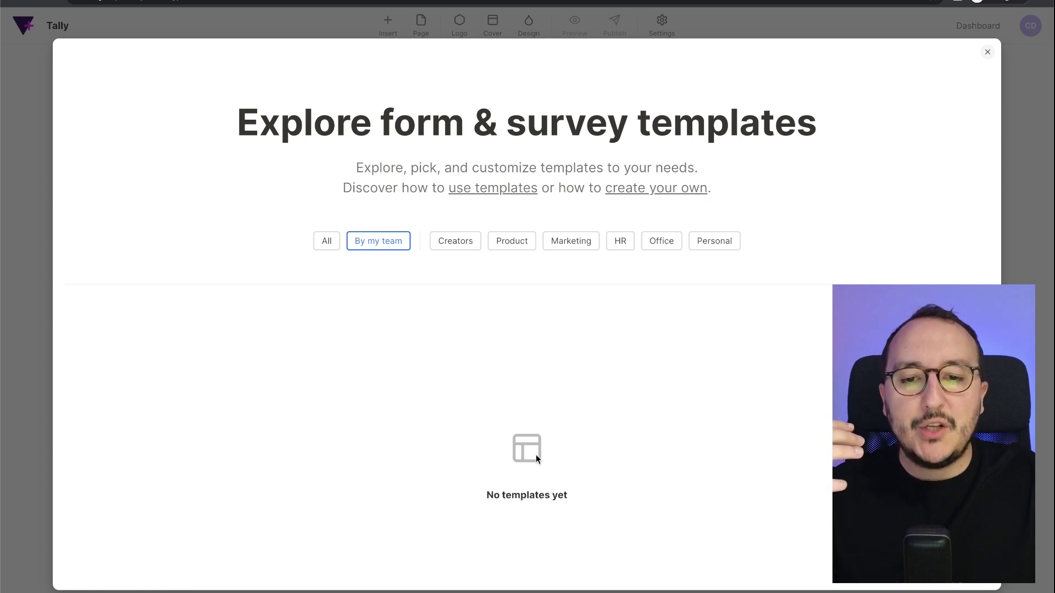
Read the Help center guide on creating your own templates, then close the gallery.
{"action": "left_click", "coordinate": [656, 192]}
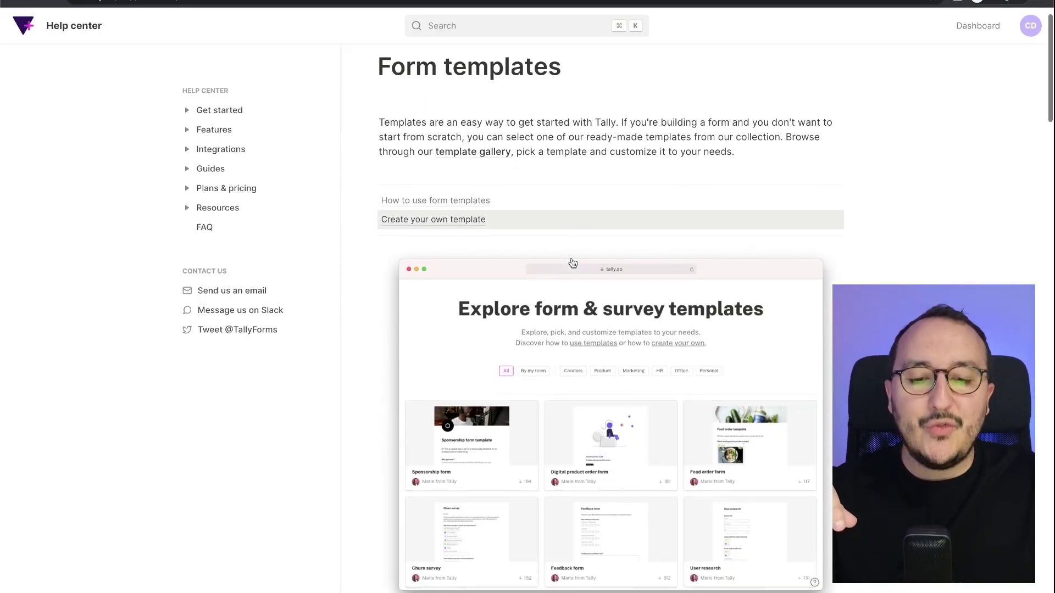
{"action": "scroll", "coordinate": [572, 264], "scroll_direction": "down", "scroll_amount": 10}
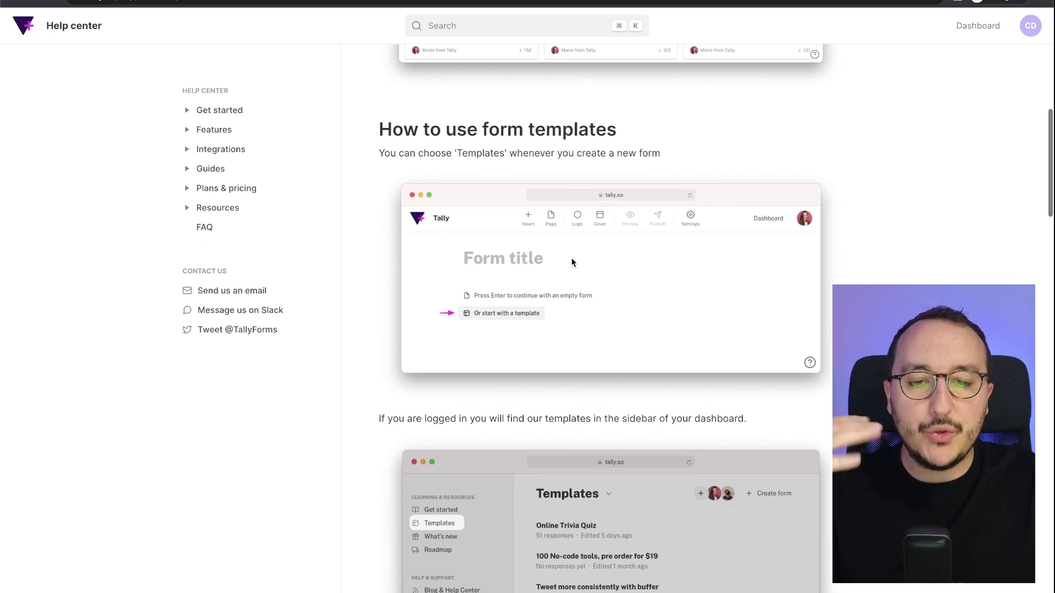
{"action": "scroll", "coordinate": [572, 263], "scroll_direction": "down", "scroll_amount": 8}
{"action": "scroll", "coordinate": [572, 263], "scroll_direction": "down", "scroll_amount": 3}
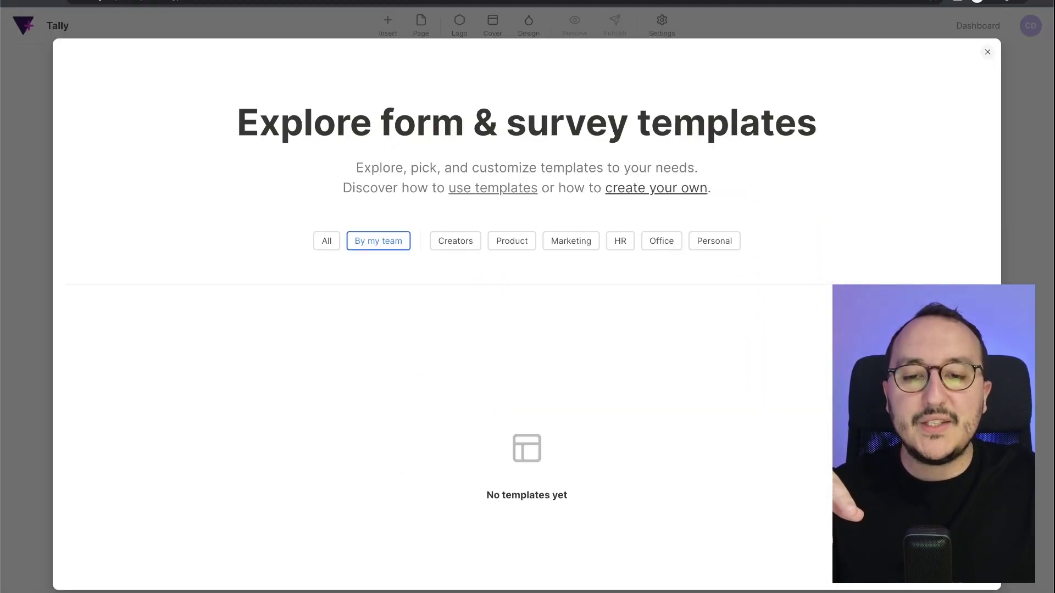
{"action": "left_click", "coordinate": [360, 28]}
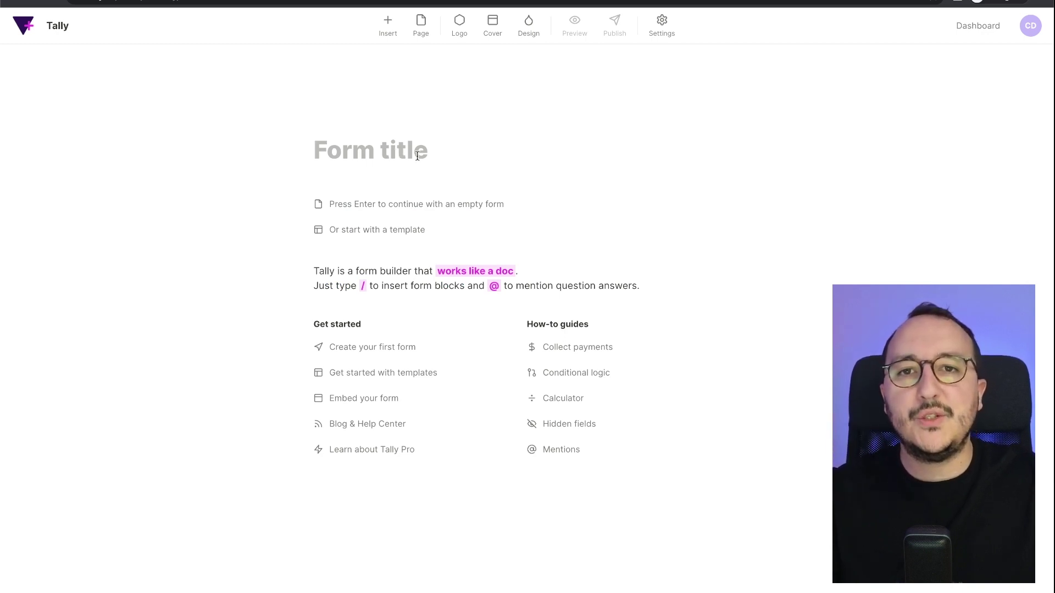
Title the form 'Collect emails template' and add the line 'Here's a template to collect emails'.
{"action": "type", "text": "Collect e"}
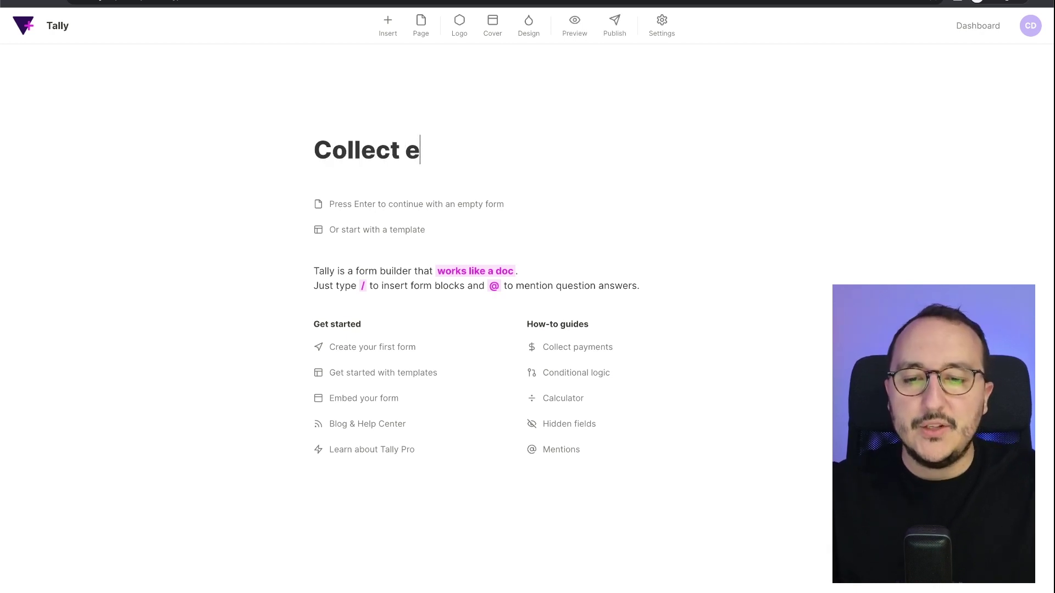
{"action": "type", "text": "mails template"}
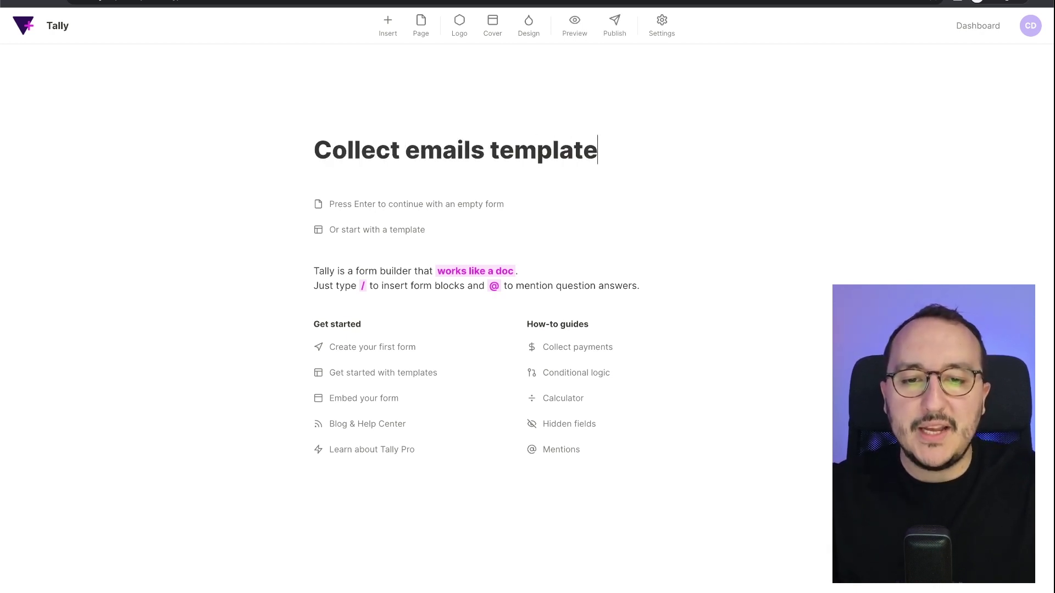
{"action": "key", "text": "Return"}
{"action": "type", "text": "Here's a "}
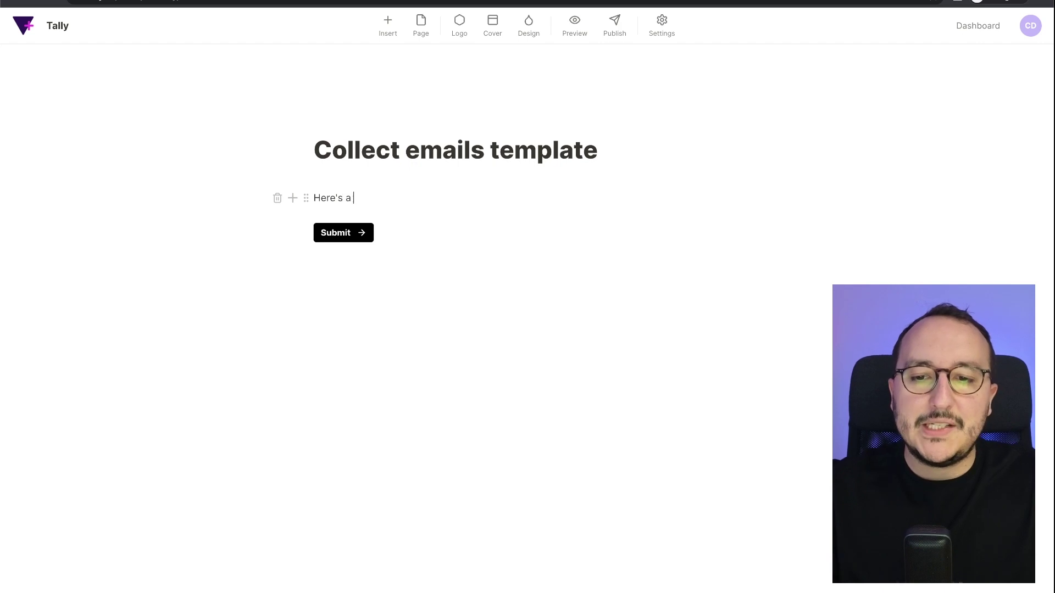
{"action": "type", "text": "template to collect emails"}
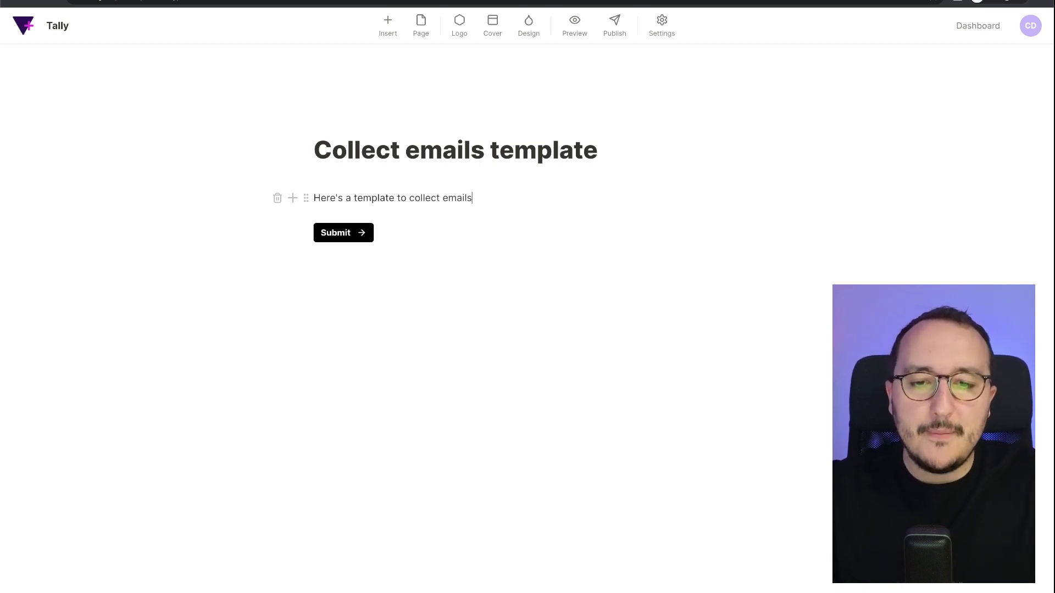
{"action": "key", "text": "Return"}
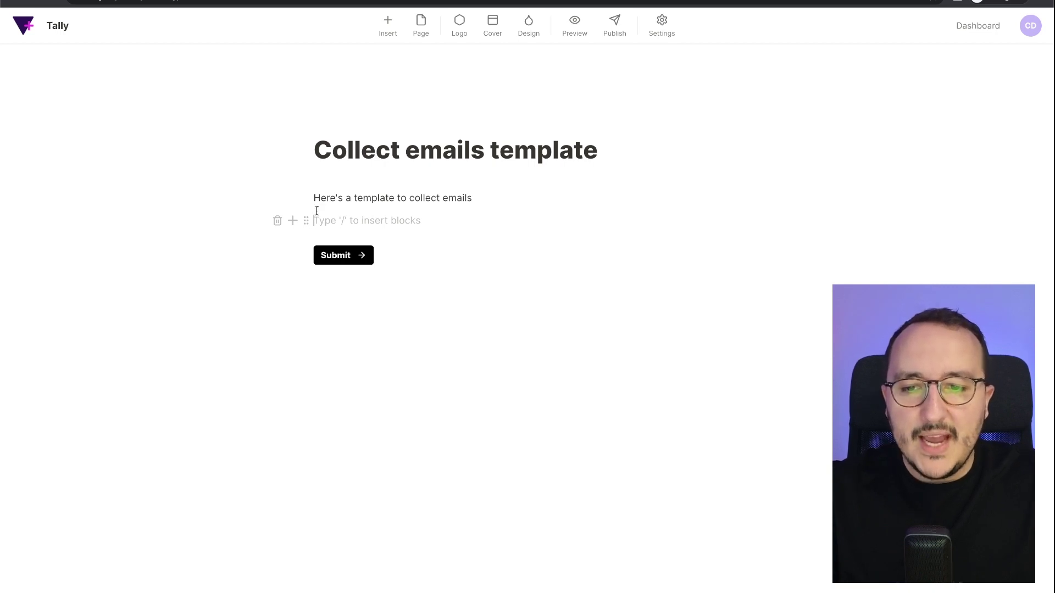
Insert an Email input block and drag it below the 'Here's a template to collect emails' line.
{"action": "left_click", "coordinate": [292, 220]}
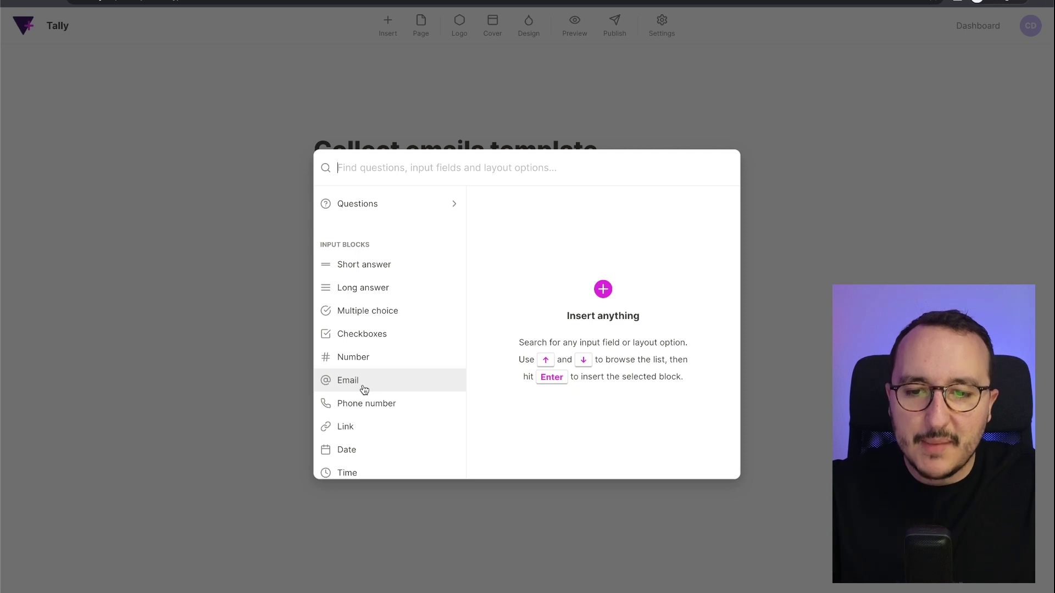
{"action": "mouse_move", "coordinate": [364, 389]}
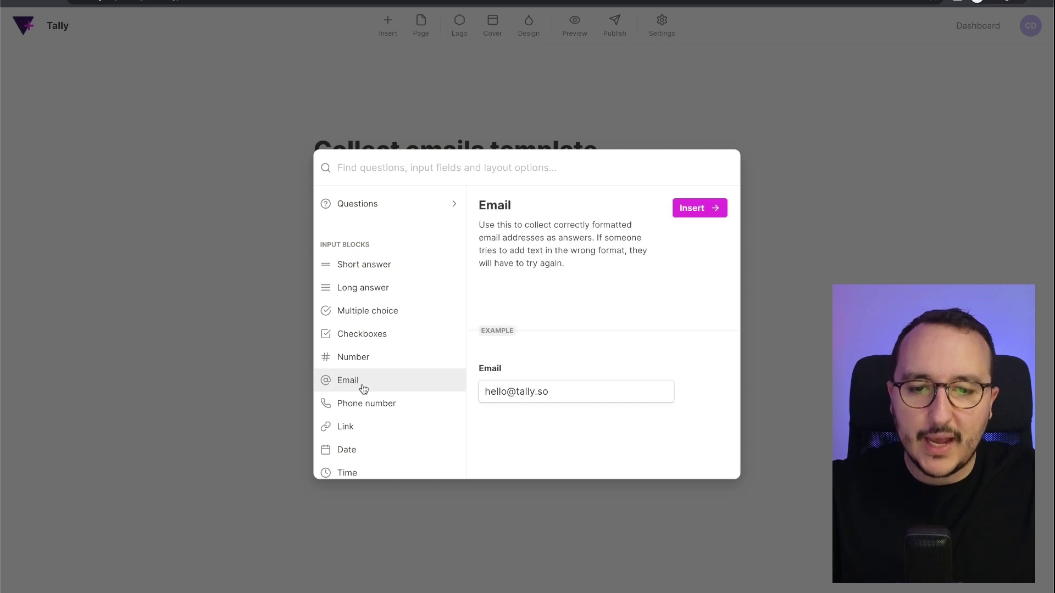
{"action": "left_click", "coordinate": [698, 213]}
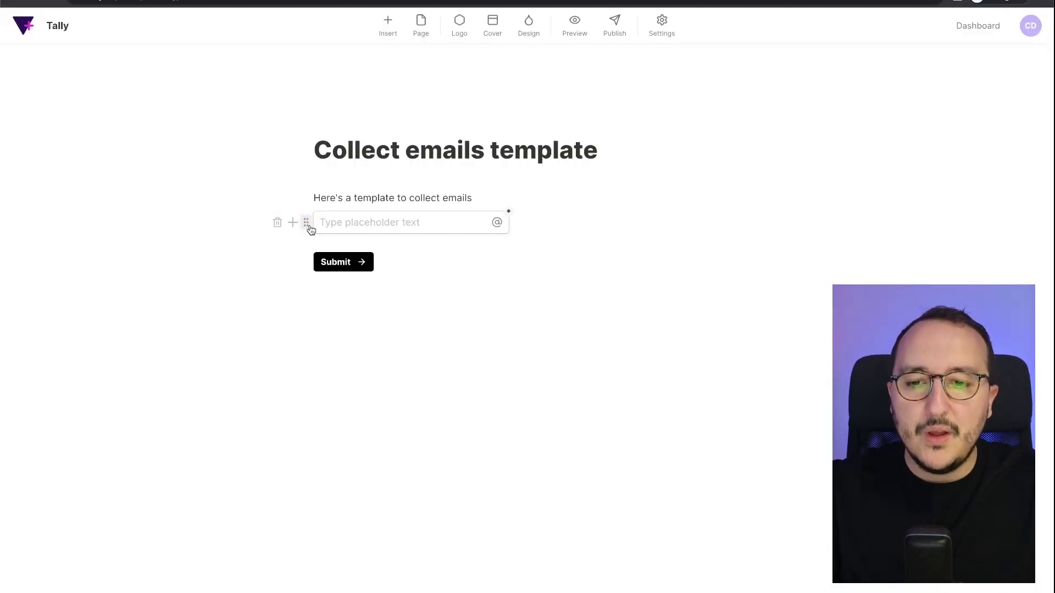
{"action": "left_click_drag", "start_coordinate": [309, 225], "coordinate": [308, 193]}
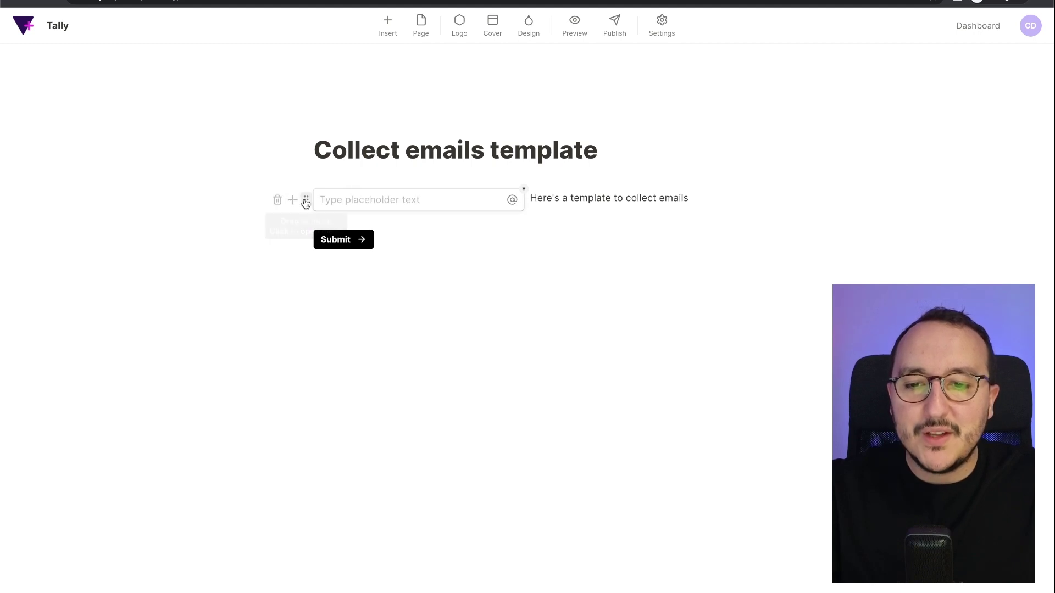
{"action": "left_click_drag", "start_coordinate": [306, 202], "coordinate": [587, 215]}
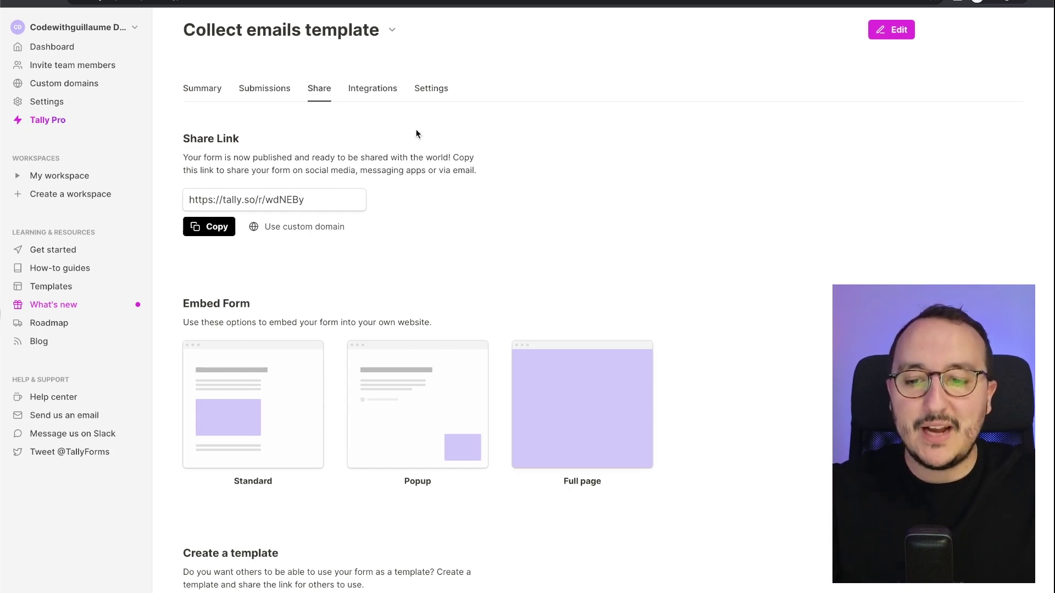
Start a template named 'Collect email', kept Public, in the Marketing category.
{"action": "scroll", "coordinate": [341, 242], "scroll_direction": "down", "scroll_amount": 3}
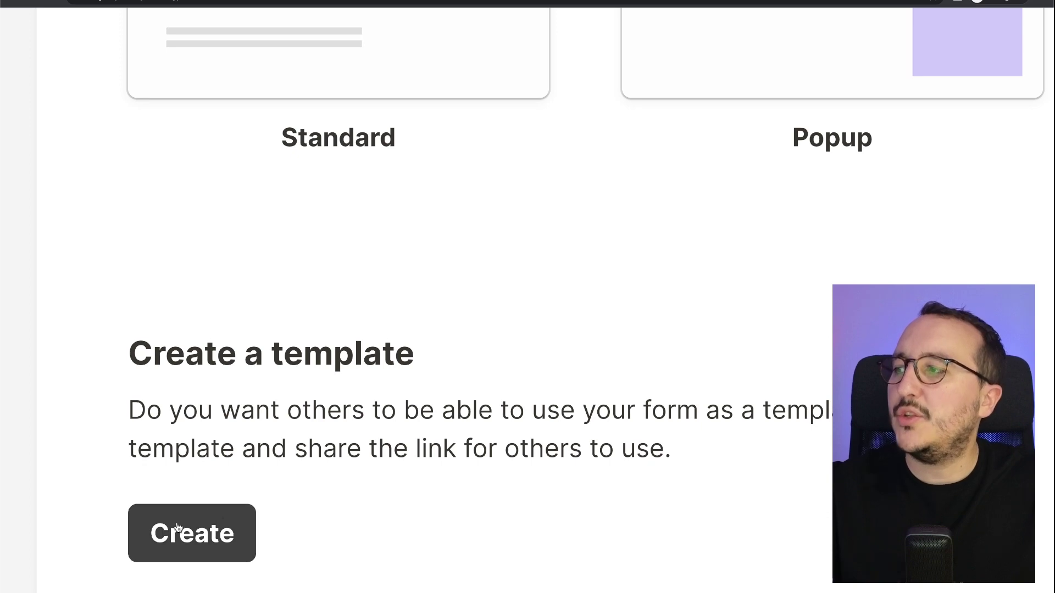
{"action": "left_click", "coordinate": [185, 549]}
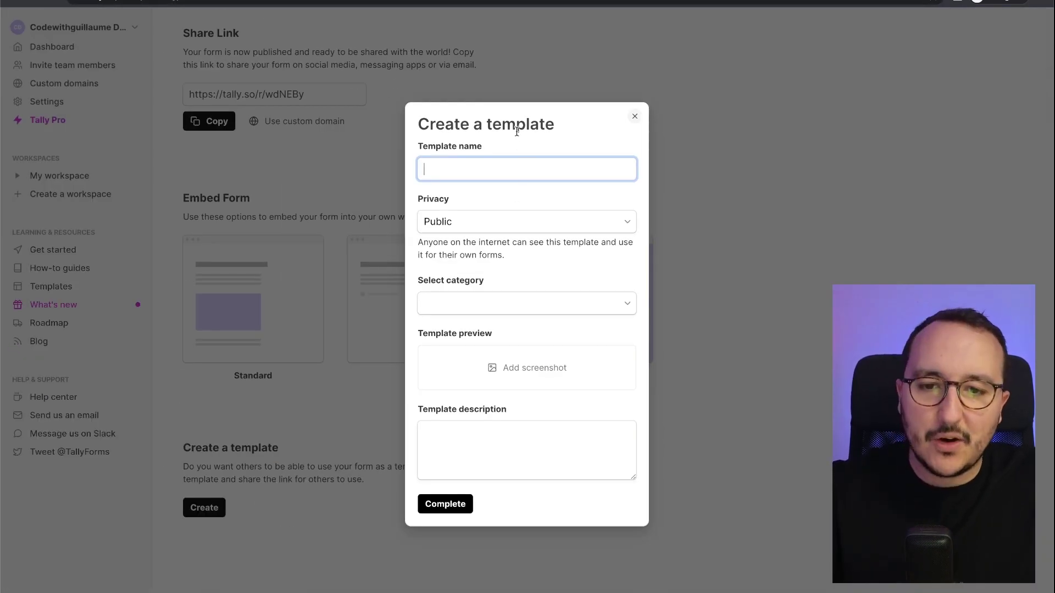
{"action": "type", "text": "Collect"}
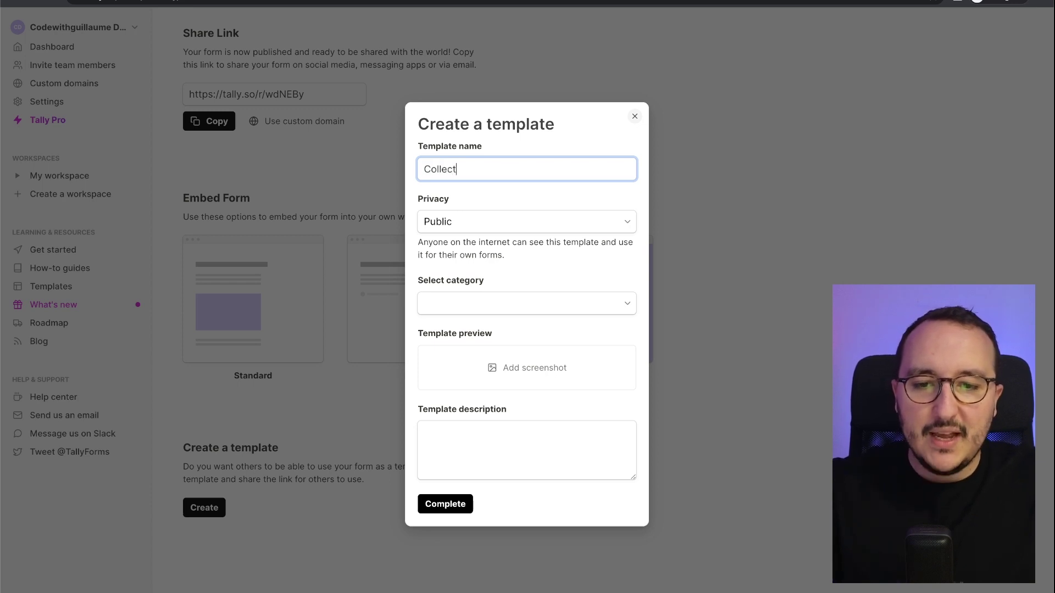
{"action": "type", "text": " email"}
{"action": "left_click", "coordinate": [526, 222]}
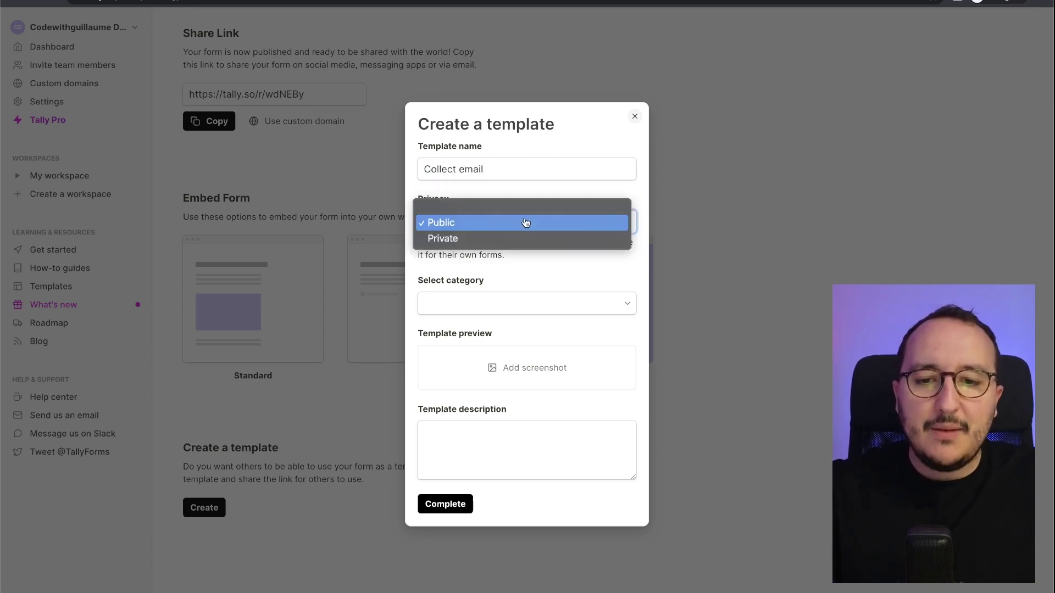
{"action": "left_click", "coordinate": [521, 239]}
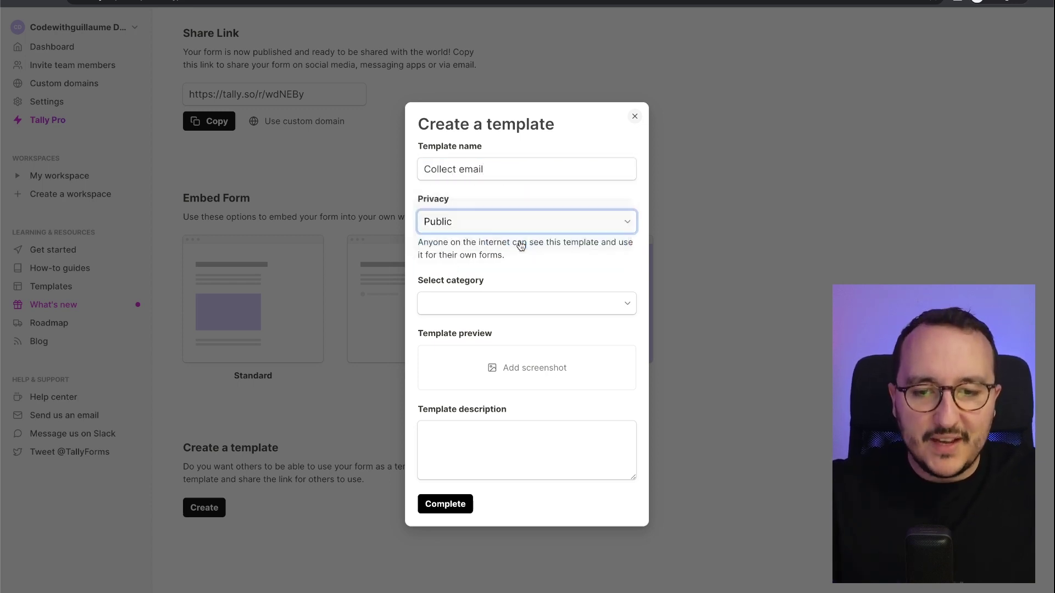
{"action": "left_click", "coordinate": [520, 270]}
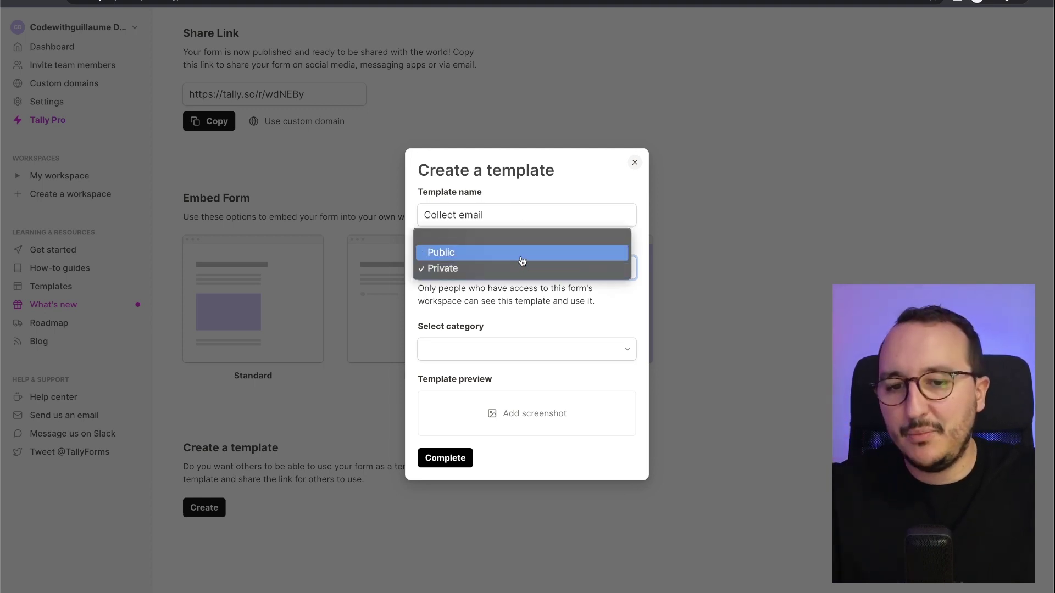
{"action": "left_click", "coordinate": [522, 261]}
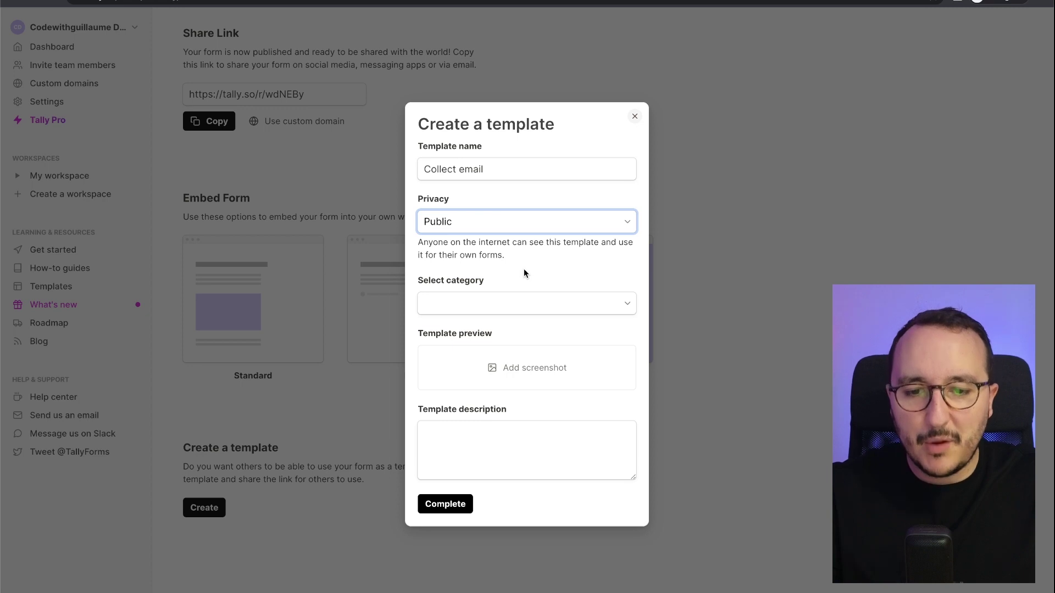
{"action": "left_click", "coordinate": [517, 306]}
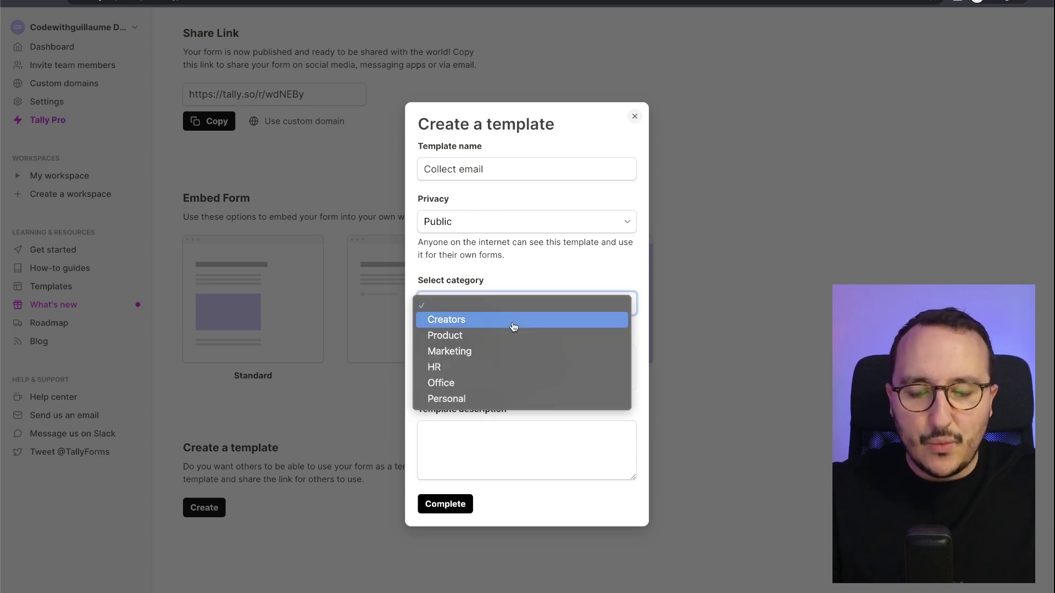
{"action": "left_click", "coordinate": [511, 351]}
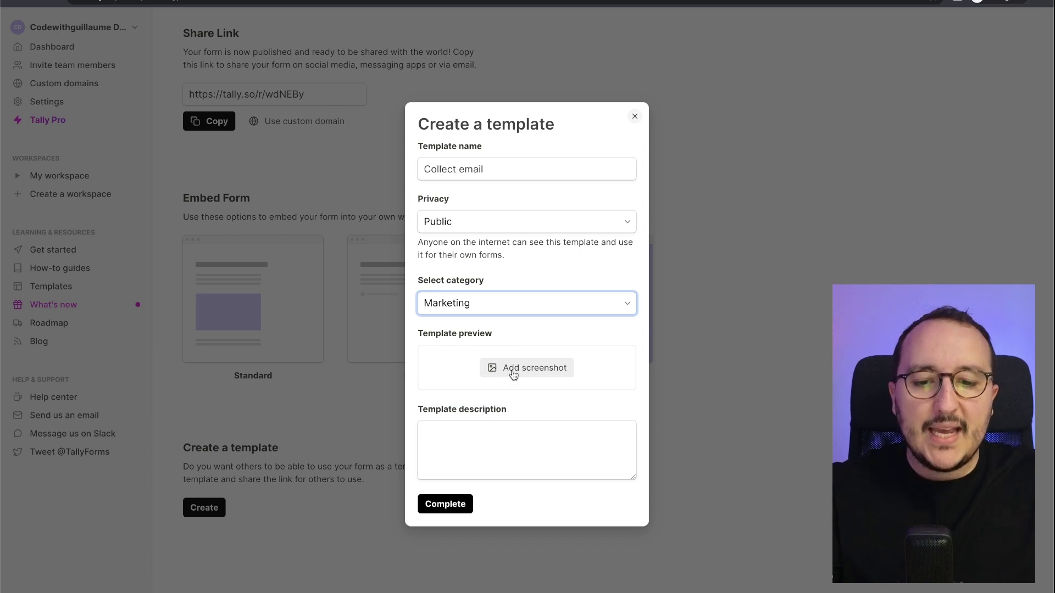
Describe the template as 'This is a basic template to collect emails.' and complete it.
{"action": "left_click", "coordinate": [509, 464]}
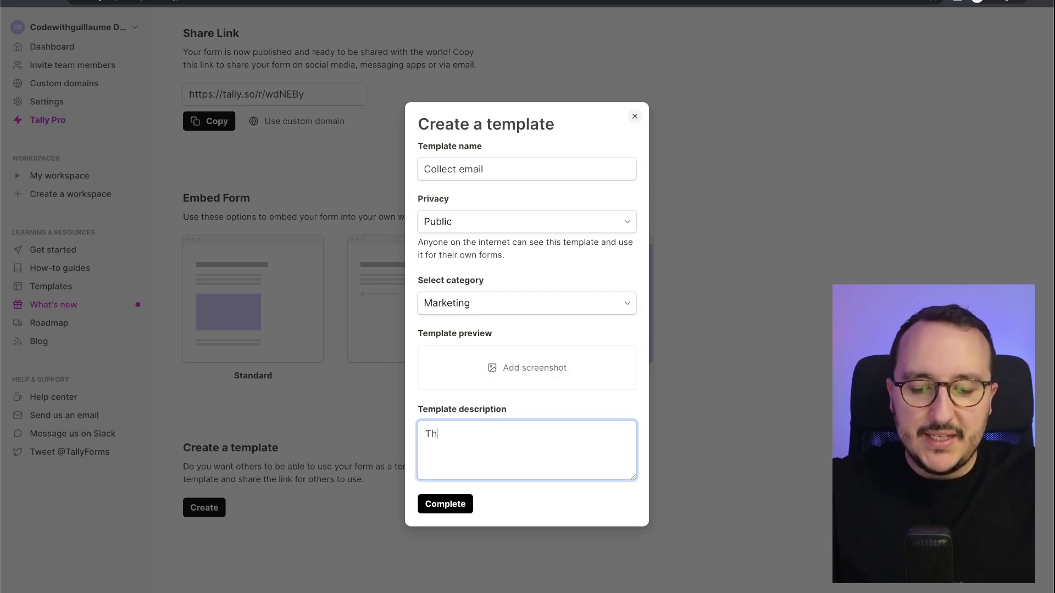
{"action": "type", "text": "This is a basci"}
{"action": "key", "text": "BackSpace"}
{"action": "key", "text": "BackSpace"}
{"action": "type", "text": "ic tempalte to collect emails."}
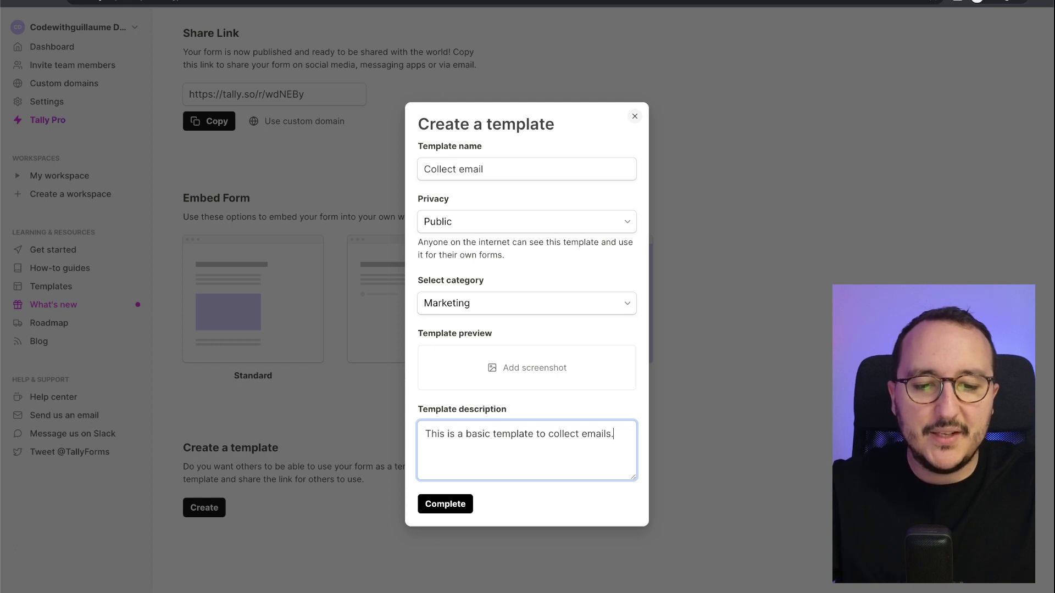
{"action": "left_click", "coordinate": [445, 505]}
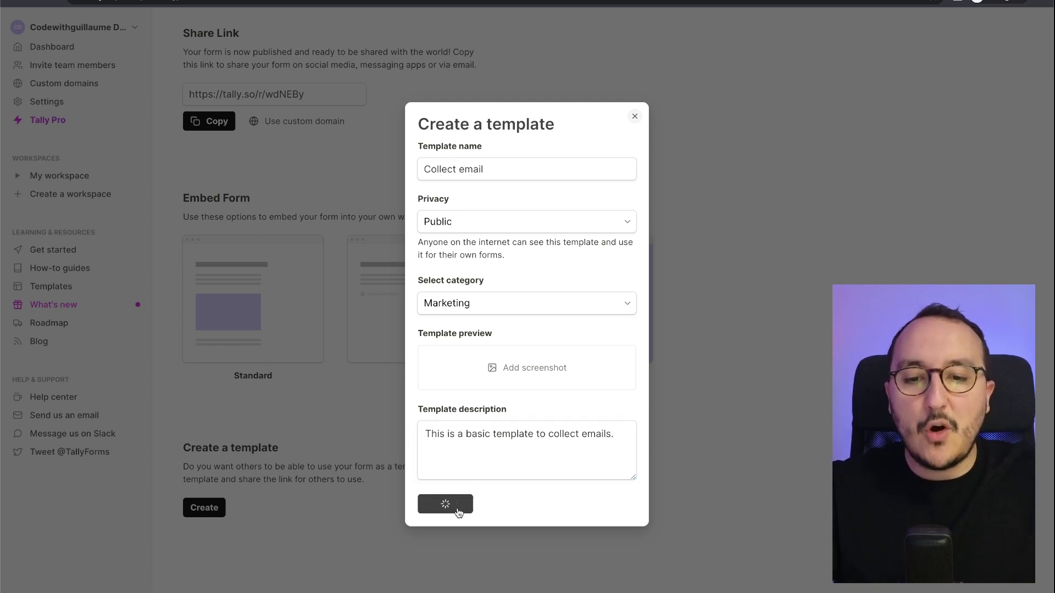
Delete the Collect email template card and confirm the deletion.
{"action": "scroll", "coordinate": [457, 512], "scroll_direction": "down", "scroll_amount": 1}
{"action": "scroll", "coordinate": [457, 508], "scroll_direction": "down", "scroll_amount": 2}
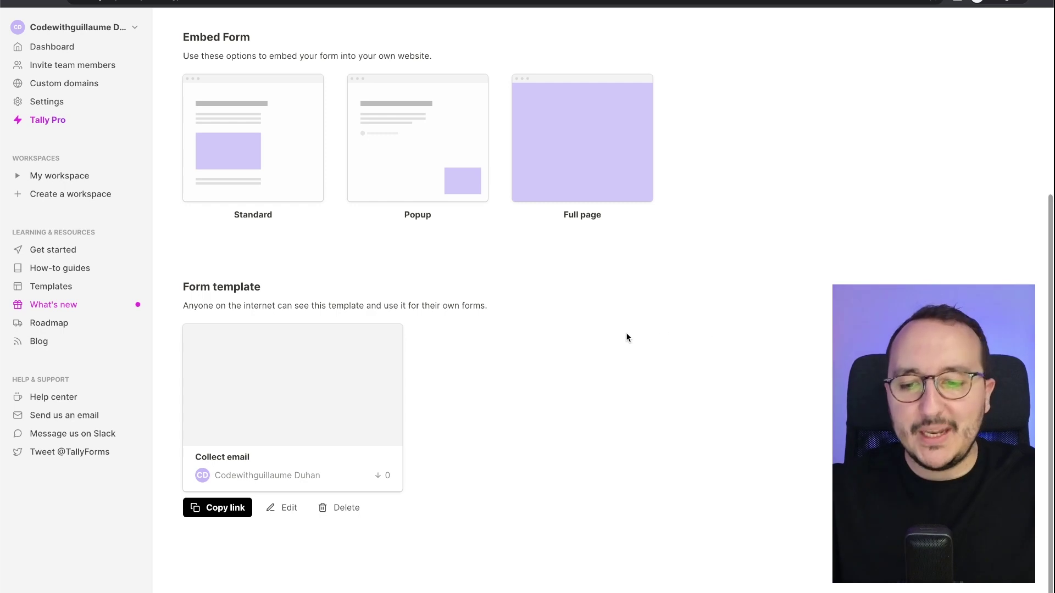
{"action": "left_click", "coordinate": [350, 515]}
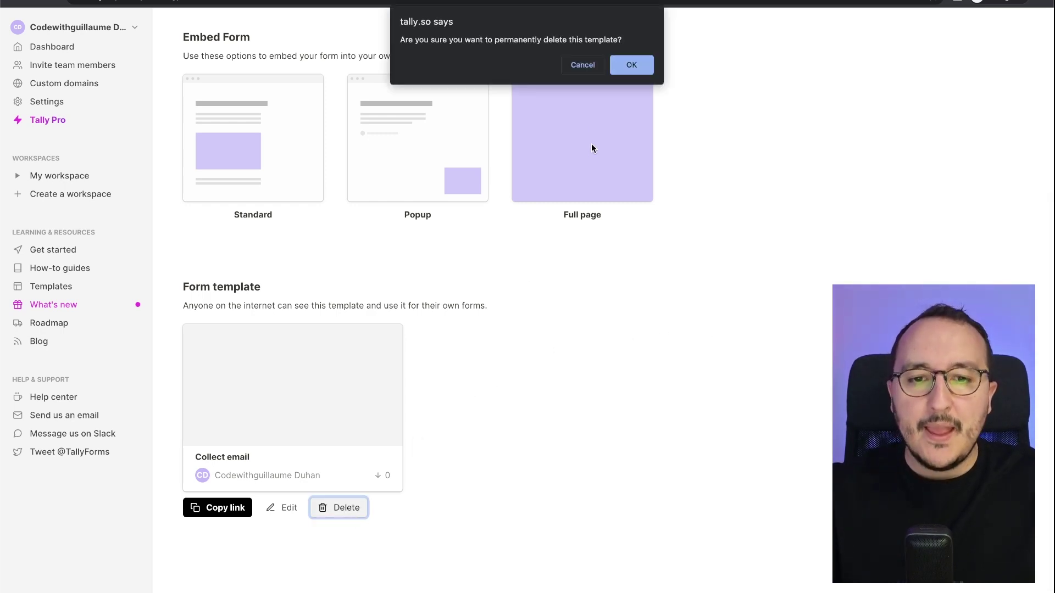
{"action": "left_click", "coordinate": [633, 65]}
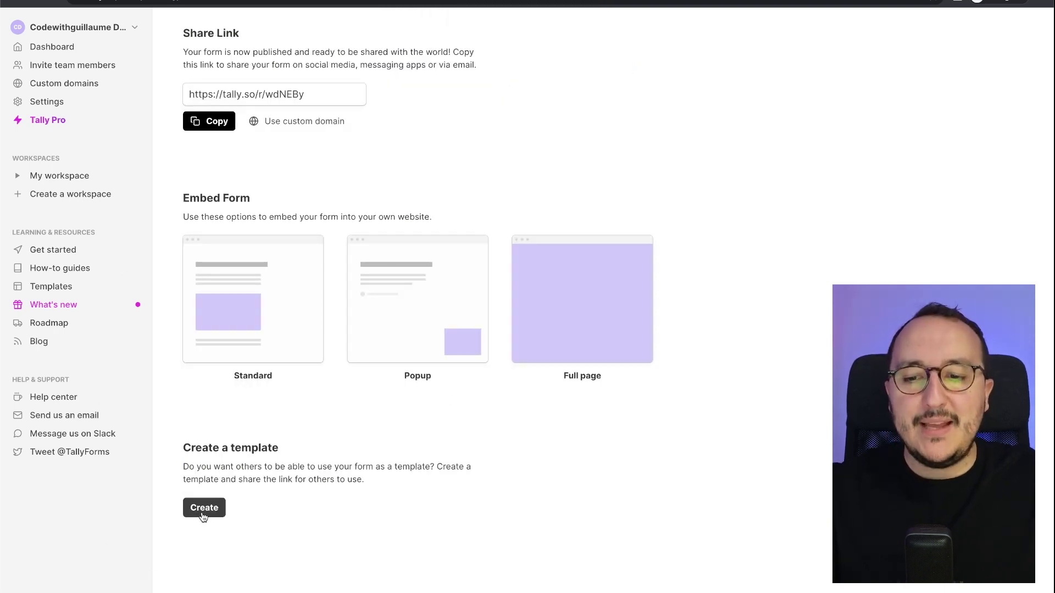
Open the Collect emails template form from the Dashboard in the editor.
{"action": "scroll", "coordinate": [360, 532], "scroll_direction": "up", "scroll_amount": 3}
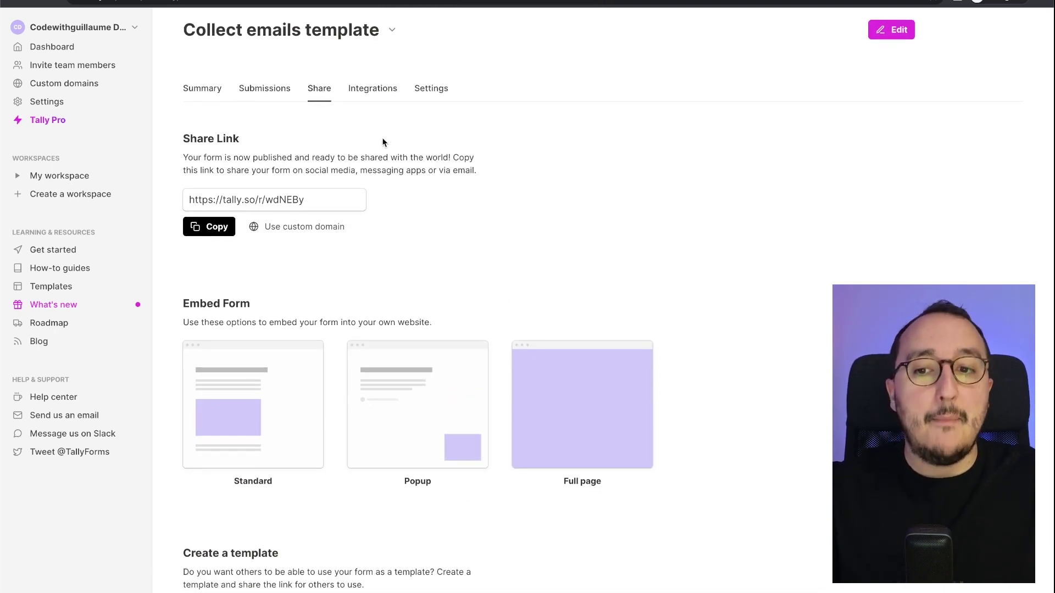
{"action": "left_click_drag", "start_coordinate": [184, 31], "coordinate": [380, 31]}
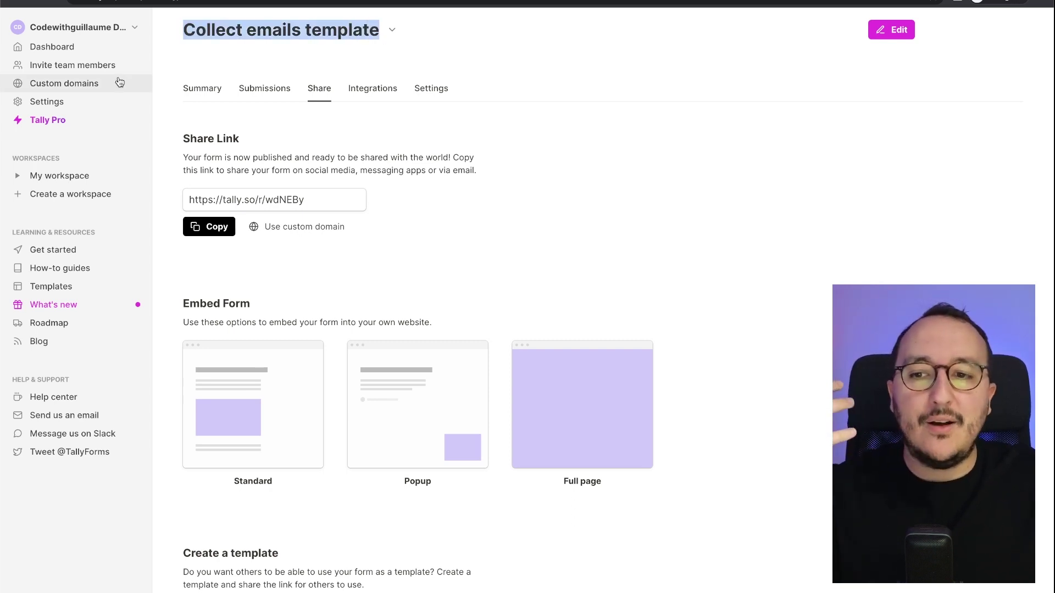
{"action": "left_click", "coordinate": [90, 49]}
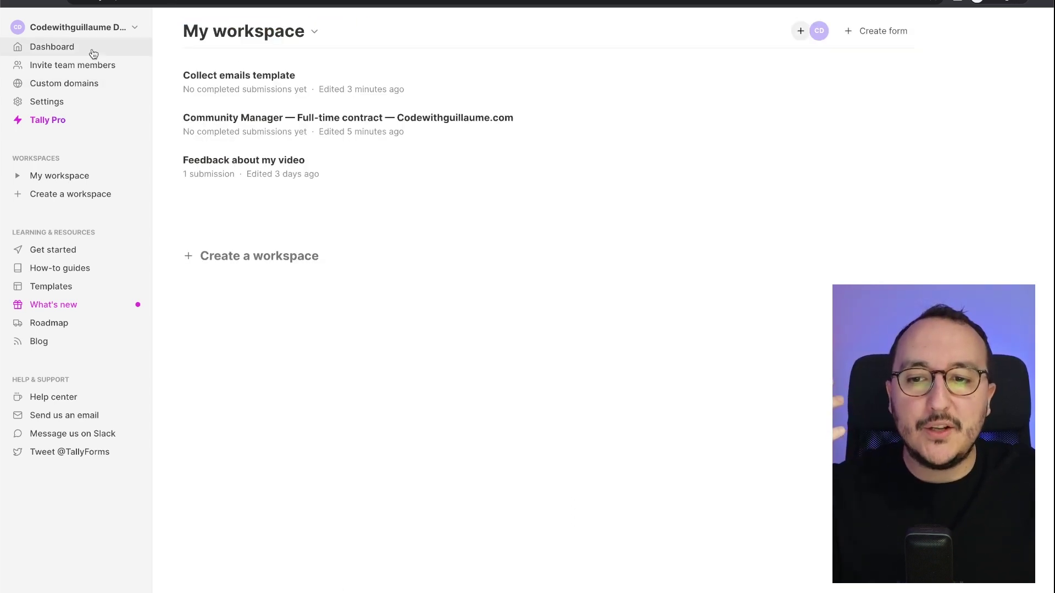
{"action": "left_click", "coordinate": [252, 88]}
{"action": "left_click", "coordinate": [391, 30]}
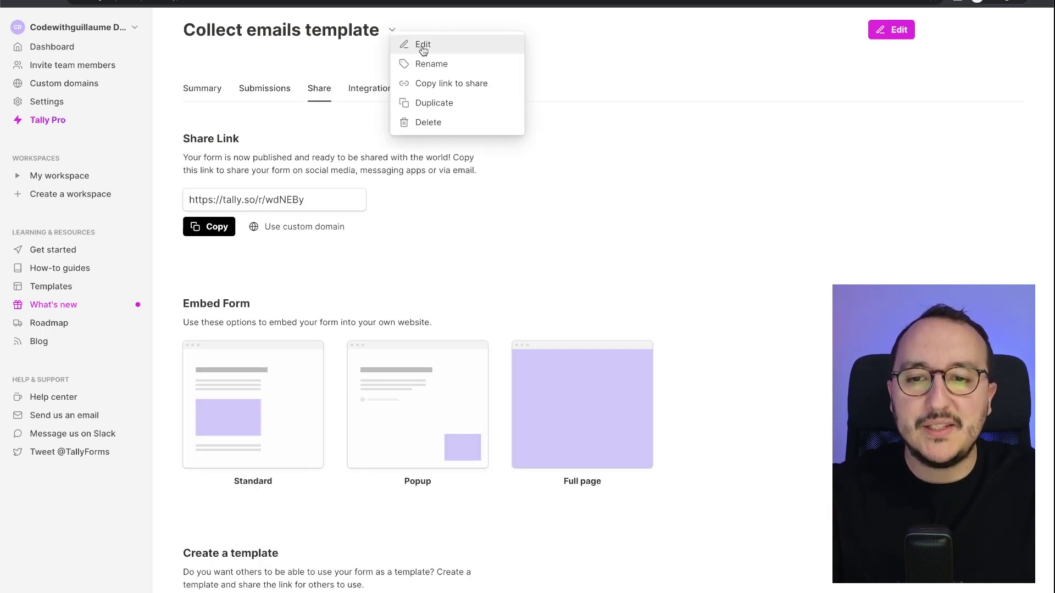
{"action": "left_click", "coordinate": [803, 216]}
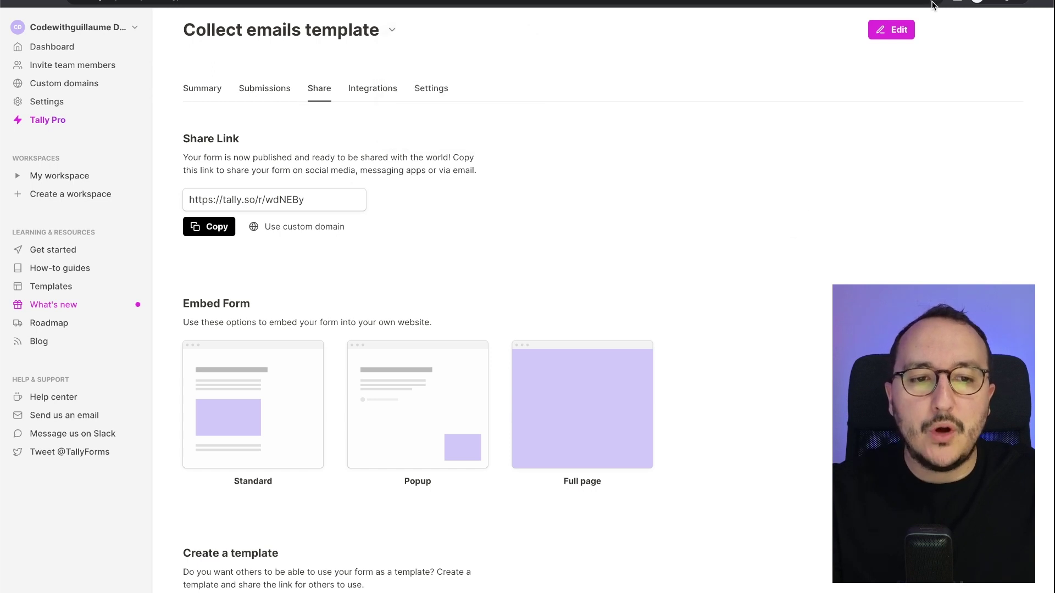
{"action": "left_click", "coordinate": [896, 31]}
Retitle the form 'Collect emails', publish it, and add an empty block above Submit.
{"action": "double_click", "coordinate": [555, 144]}
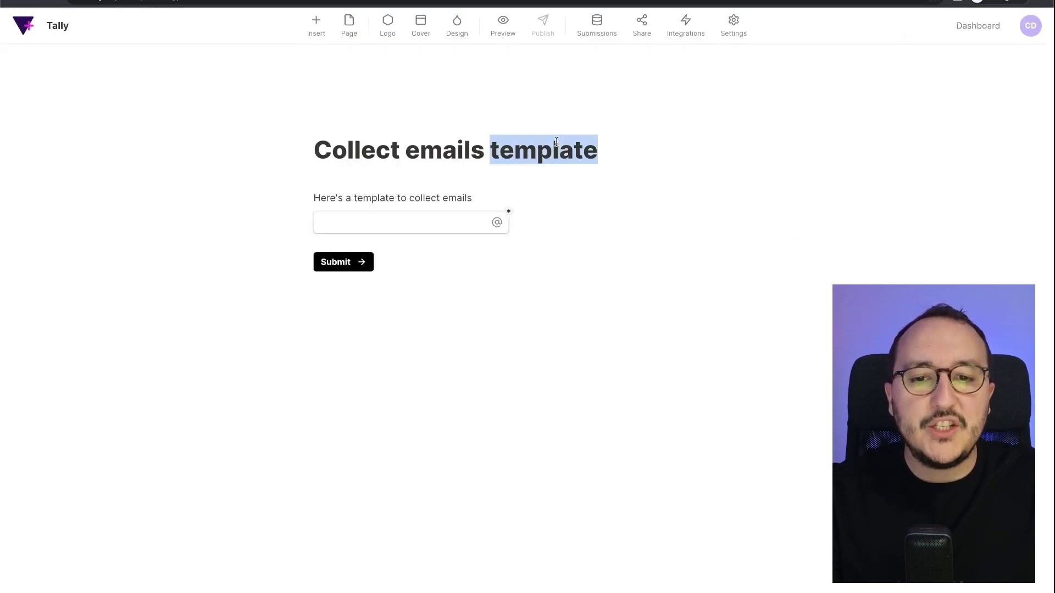
{"action": "key", "text": "BackSpace"}
{"action": "key", "text": "BackSpace"}
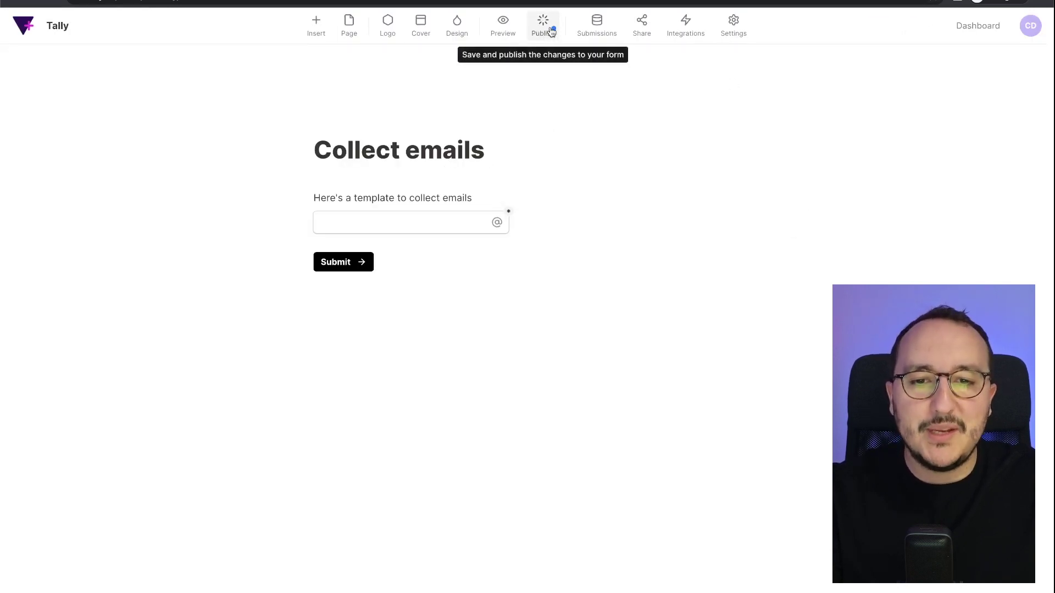
{"action": "left_click", "coordinate": [550, 26]}
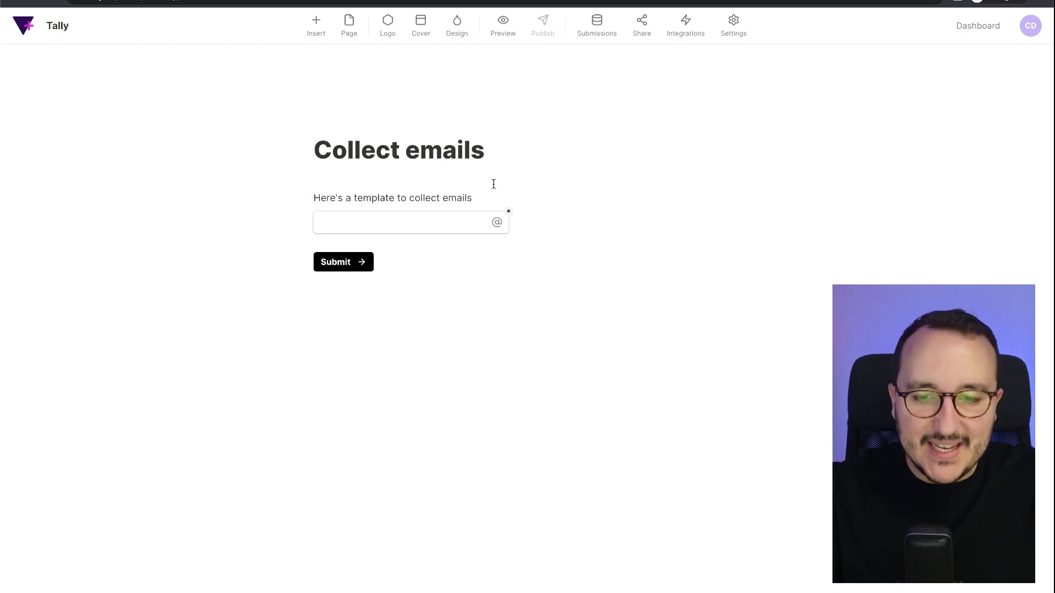
{"action": "left_click", "coordinate": [429, 274]}
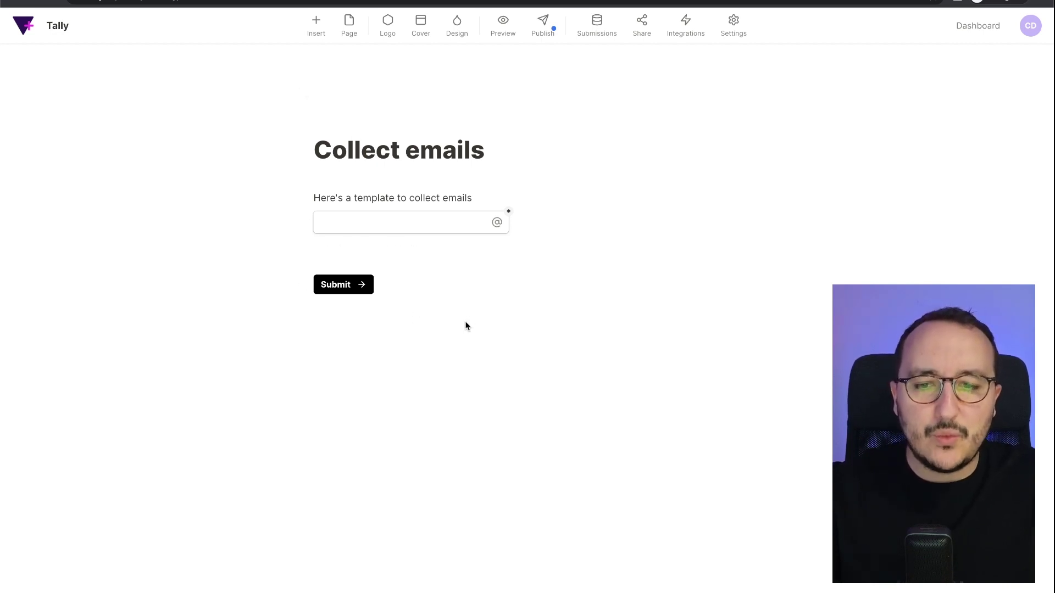
Clear the email field, description and submit button from the form, keeping the title.
{"action": "key", "text": "BackSpace"}
{"action": "key", "text": "BackSpace"}
{"action": "key", "text": "super+BackSpace"}
{"action": "key", "text": "BackSpace"}
{"action": "key", "text": "BackSpace"}
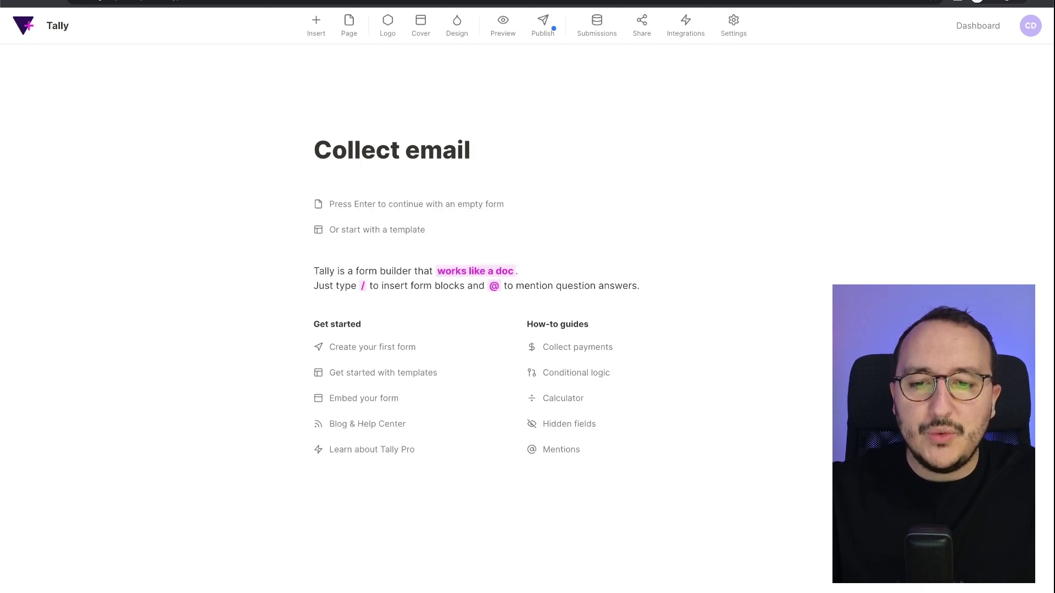
{"action": "type", "text": "s"}
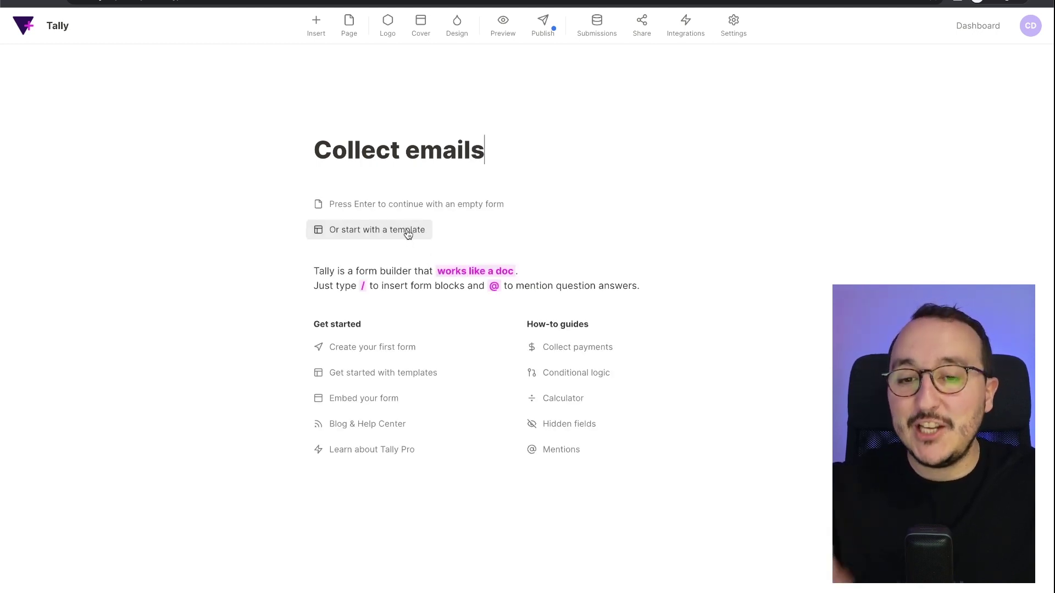
Preview the Contact form template and use it for this form.
{"action": "left_click", "coordinate": [408, 232]}
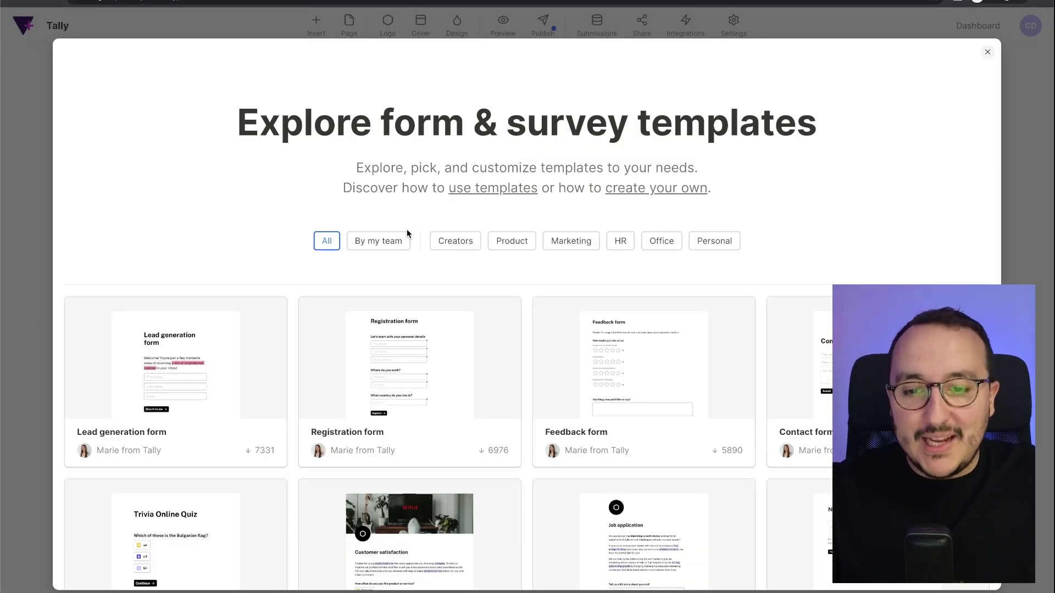
{"action": "scroll", "coordinate": [517, 304], "scroll_direction": "down", "scroll_amount": 5}
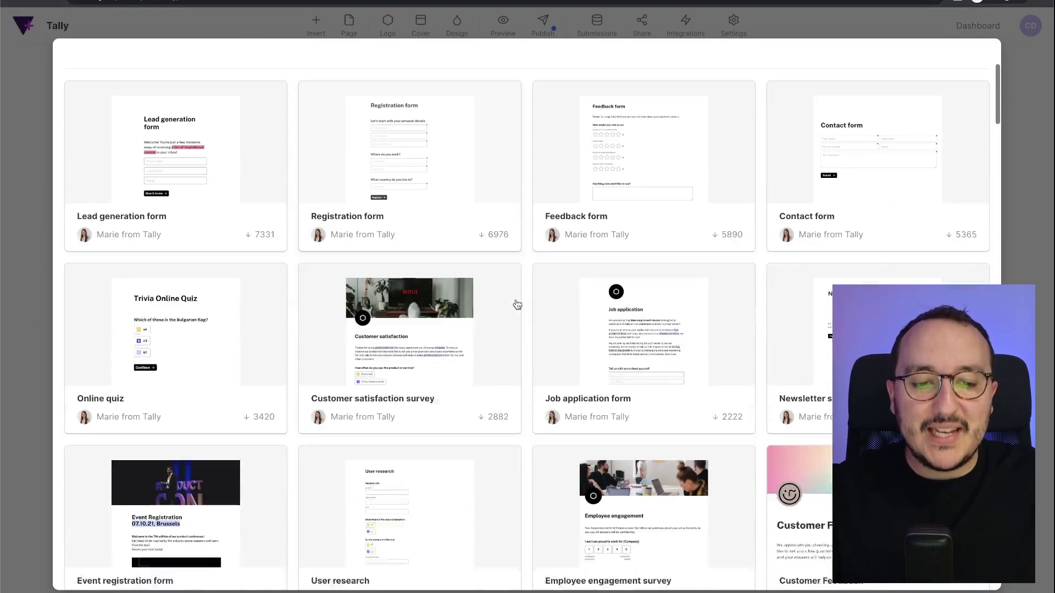
{"action": "scroll", "coordinate": [516, 304], "scroll_direction": "up", "scroll_amount": 3}
{"action": "scroll", "coordinate": [517, 304], "scroll_direction": "up", "scroll_amount": 2}
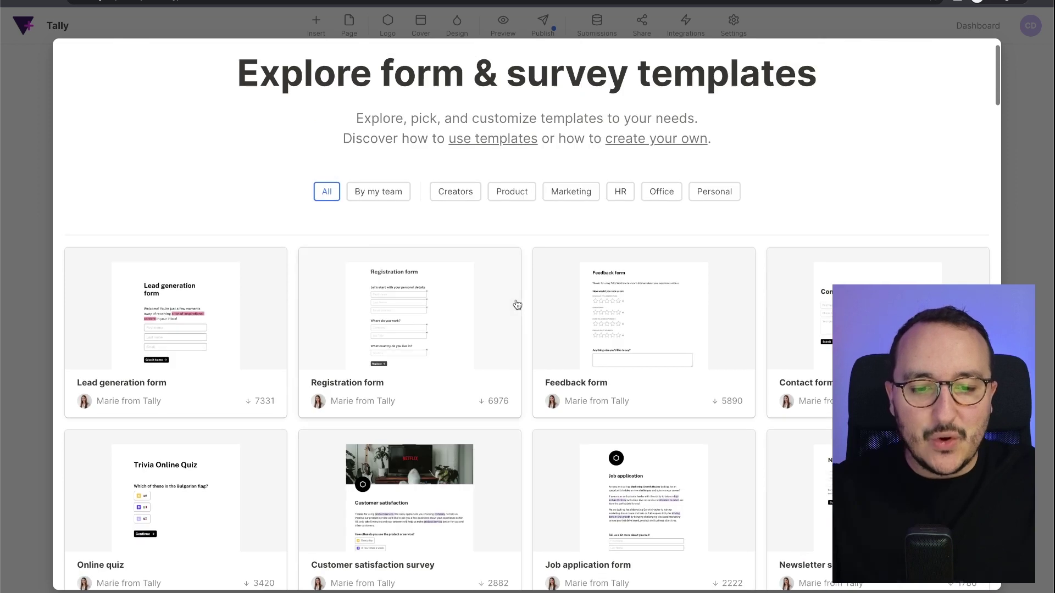
{"action": "left_click", "coordinate": [813, 330]}
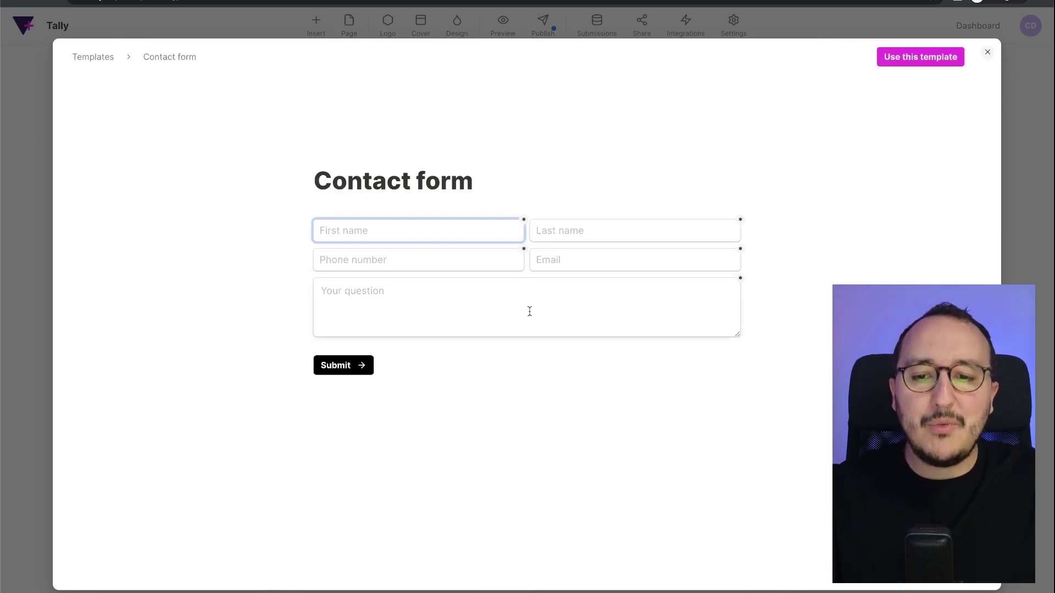
{"action": "left_click", "coordinate": [916, 58]}
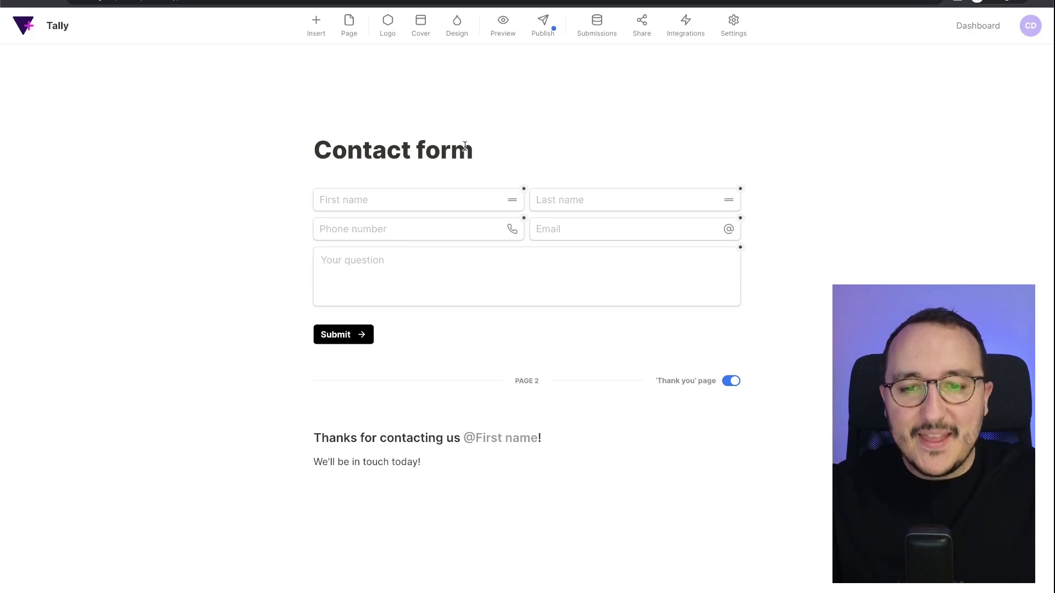
Set an Unsplash desk photo with notebook and polaroids as cover, then publish the form.
{"action": "left_click", "coordinate": [421, 25]}
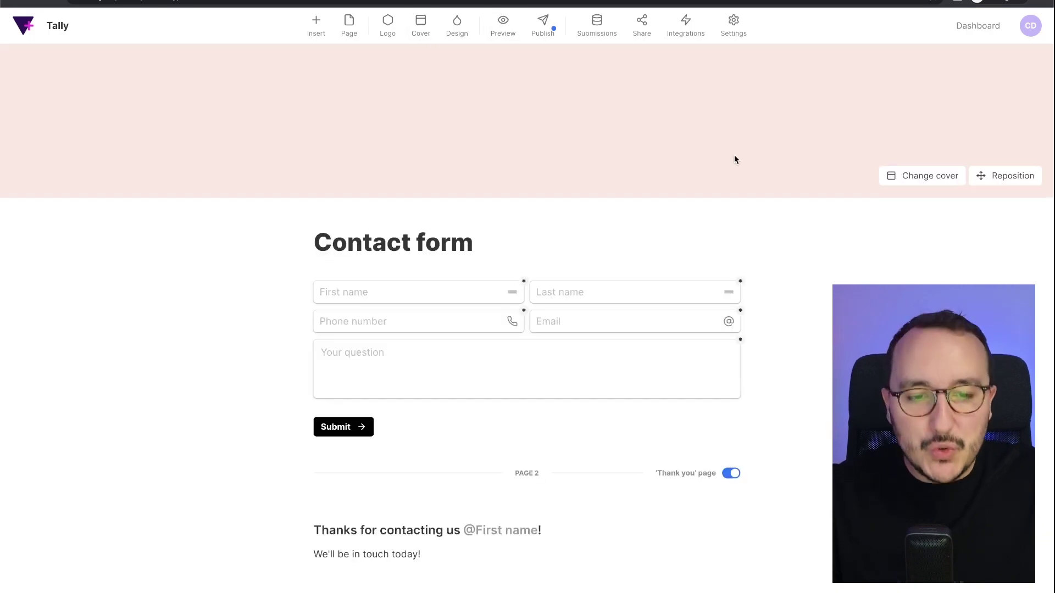
{"action": "left_click", "coordinate": [914, 178]}
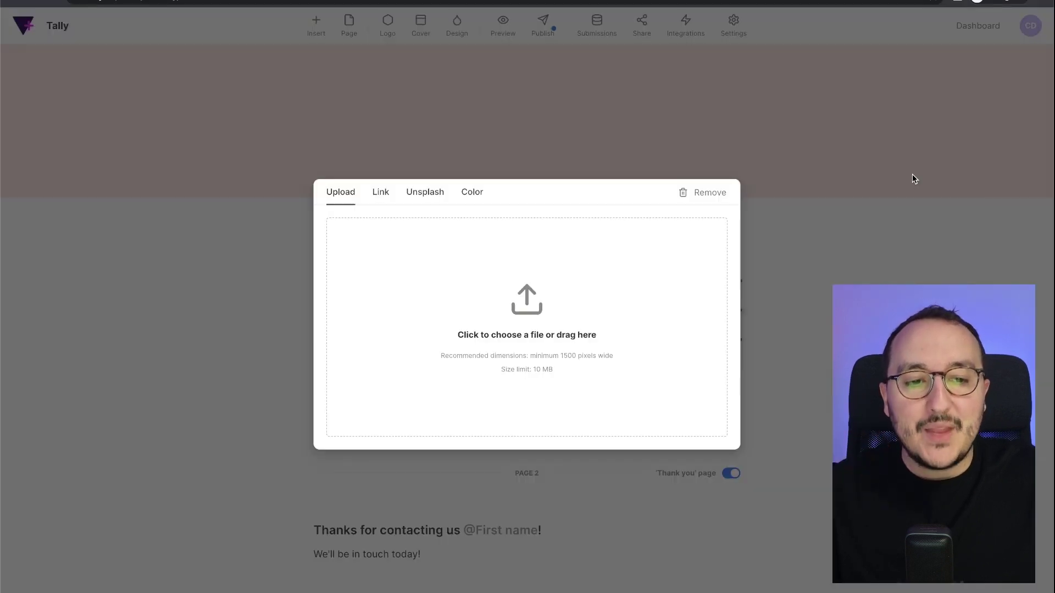
{"action": "left_click", "coordinate": [433, 195]}
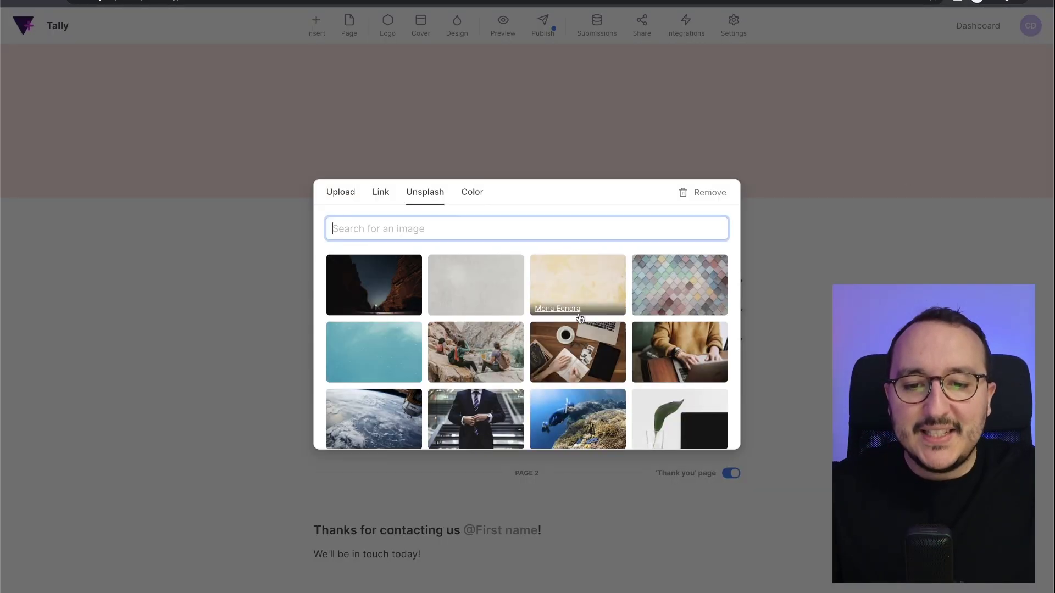
{"action": "scroll", "coordinate": [586, 330], "scroll_direction": "down", "scroll_amount": 1}
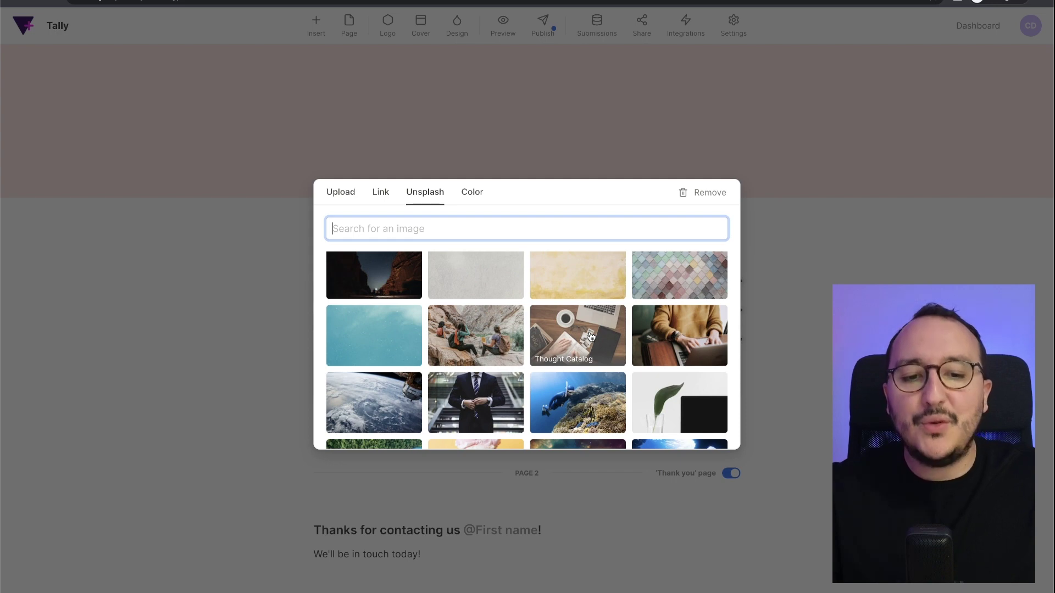
{"action": "left_click", "coordinate": [590, 336]}
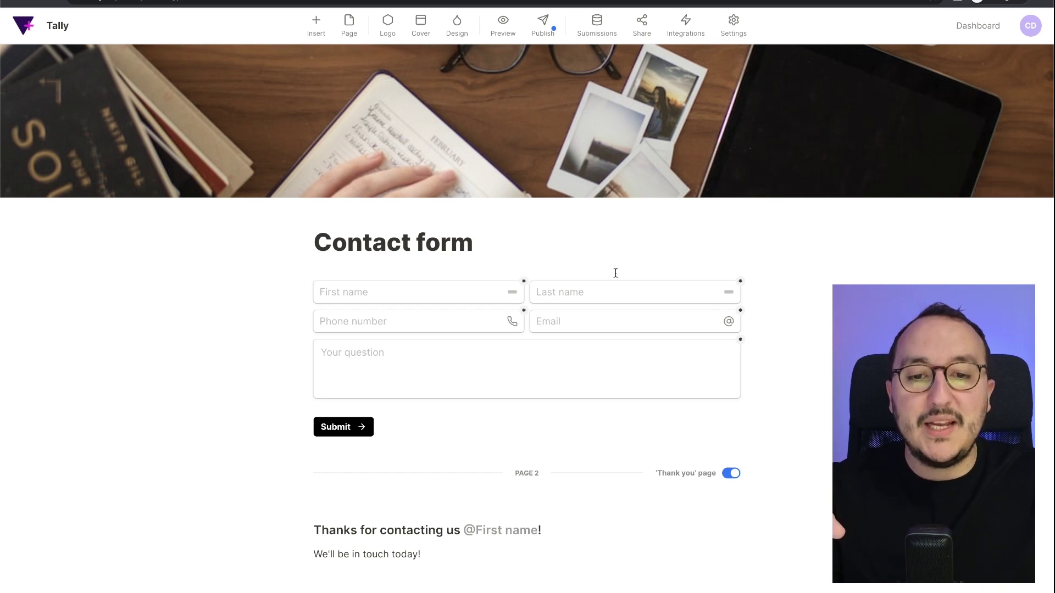
{"action": "left_click", "coordinate": [541, 33]}
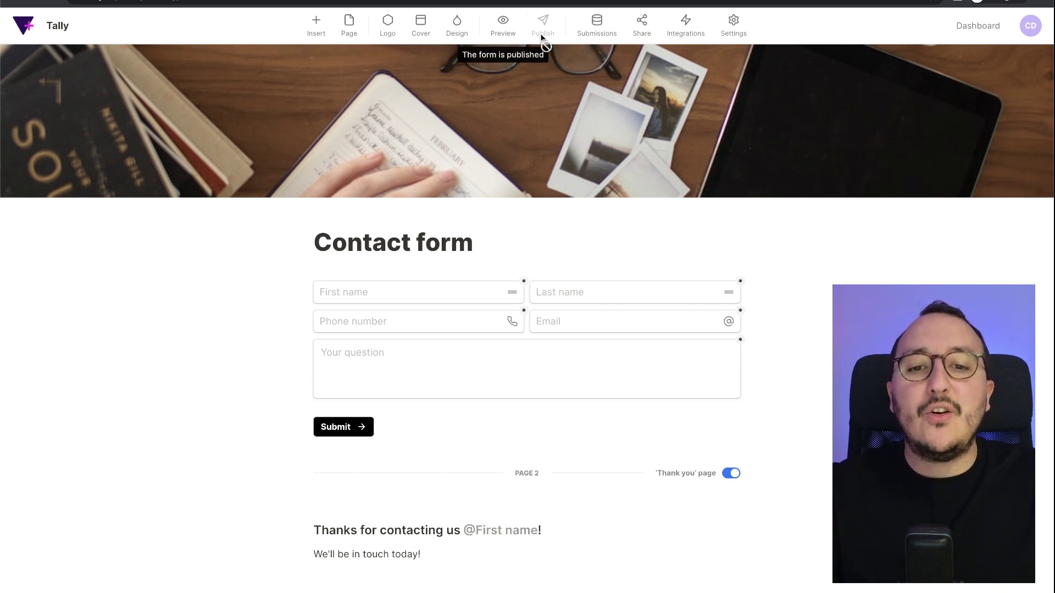
Copy the Contact form's public share link from its dashboard page.
{"action": "left_click", "coordinate": [977, 26]}
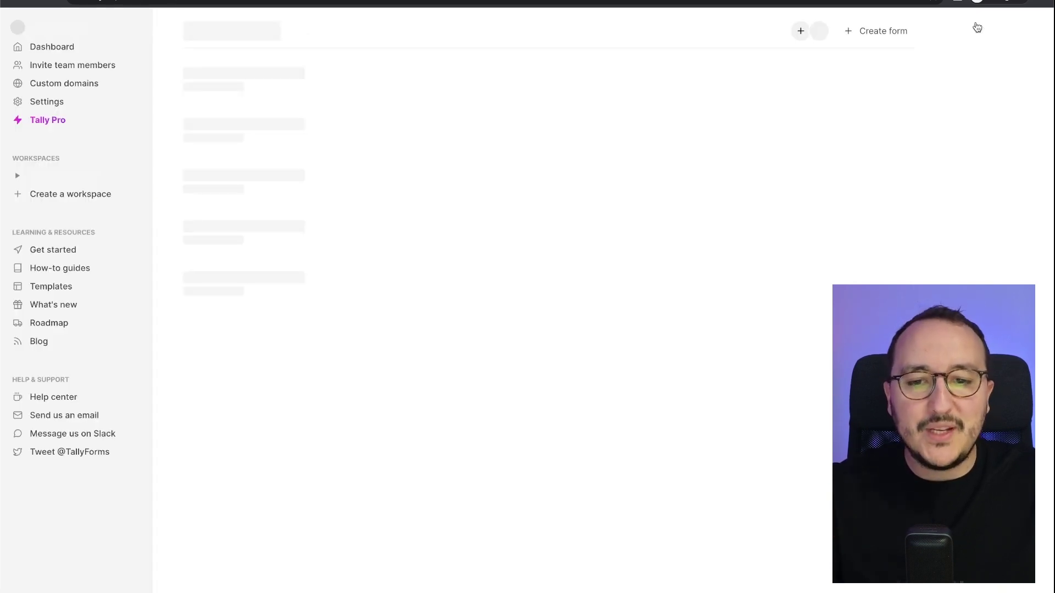
{"action": "left_click", "coordinate": [226, 82]}
{"action": "left_click", "coordinate": [222, 229]}
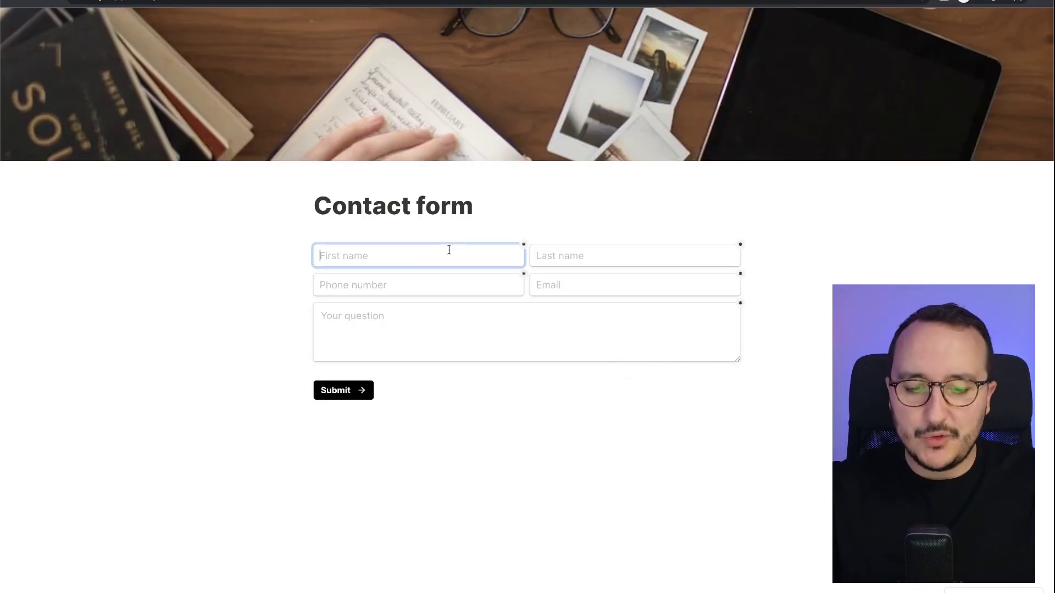
Fill in a first and last name, France phone code, an email and 'Hello !', then submit.
{"action": "key", "text": "Tab"}
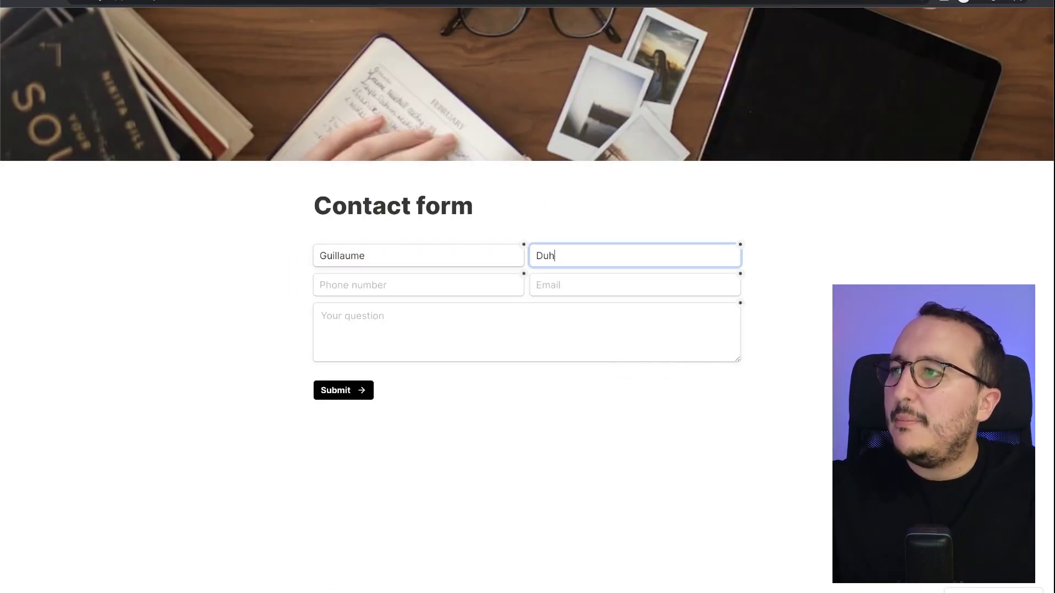
{"action": "key", "text": "Tab"}
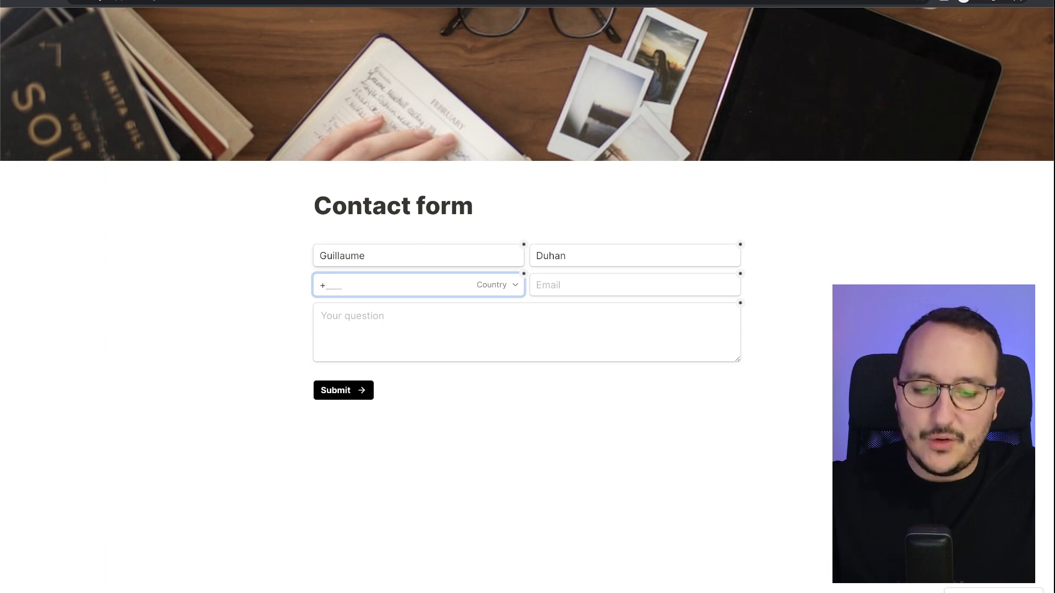
{"action": "left_click", "coordinate": [513, 285]}
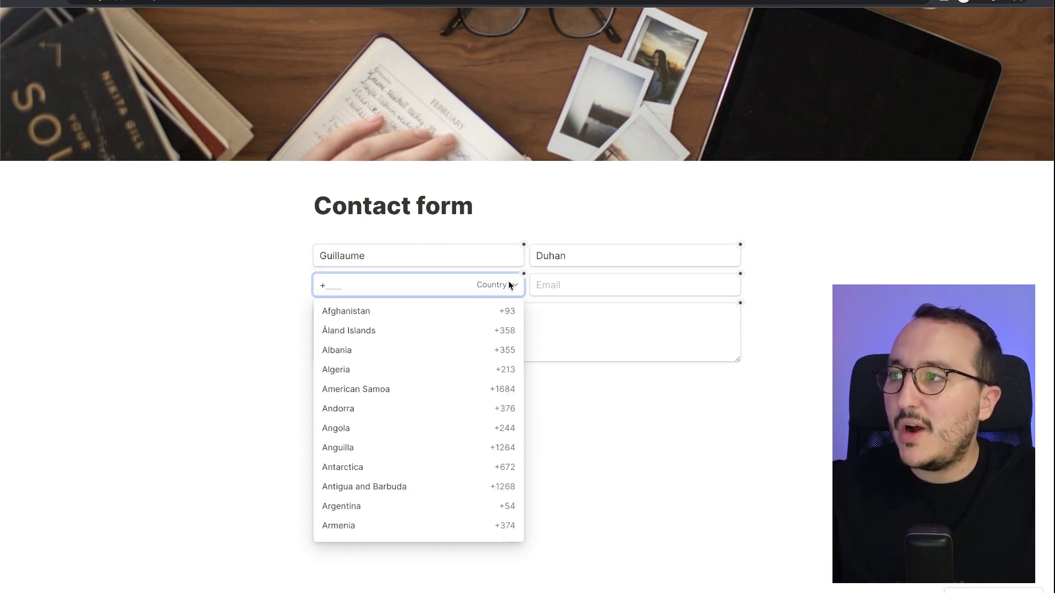
{"action": "left_click", "coordinate": [568, 287]}
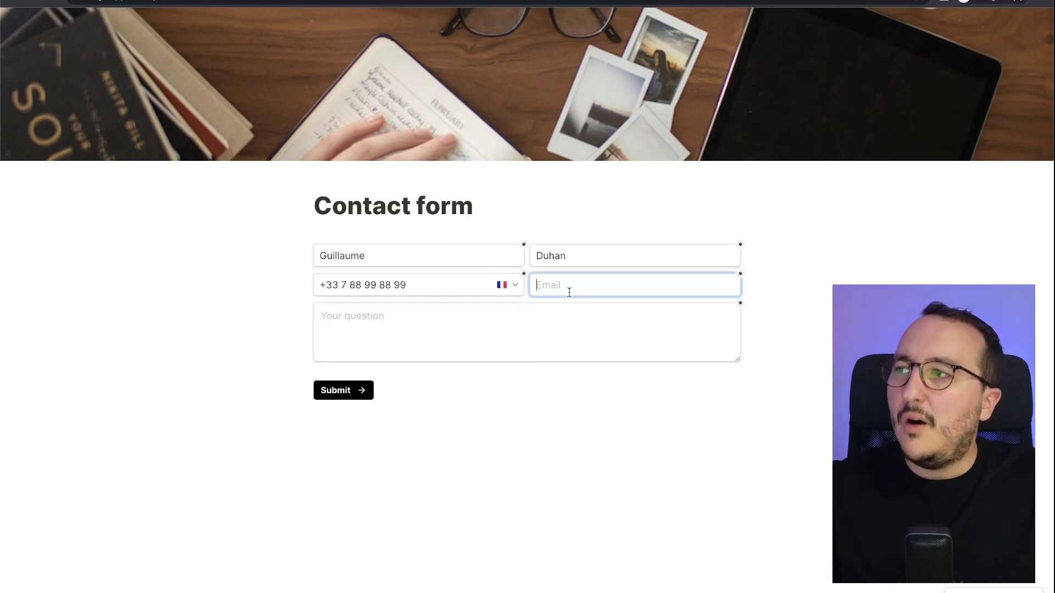
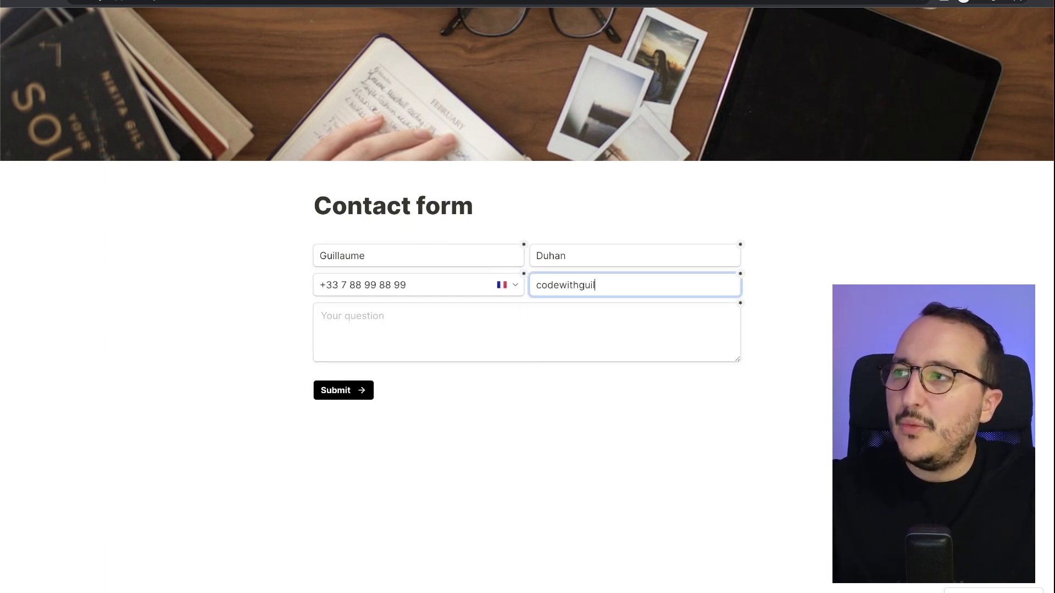
{"action": "left_click", "coordinate": [555, 316]}
{"action": "type", "text": "Hello !"}
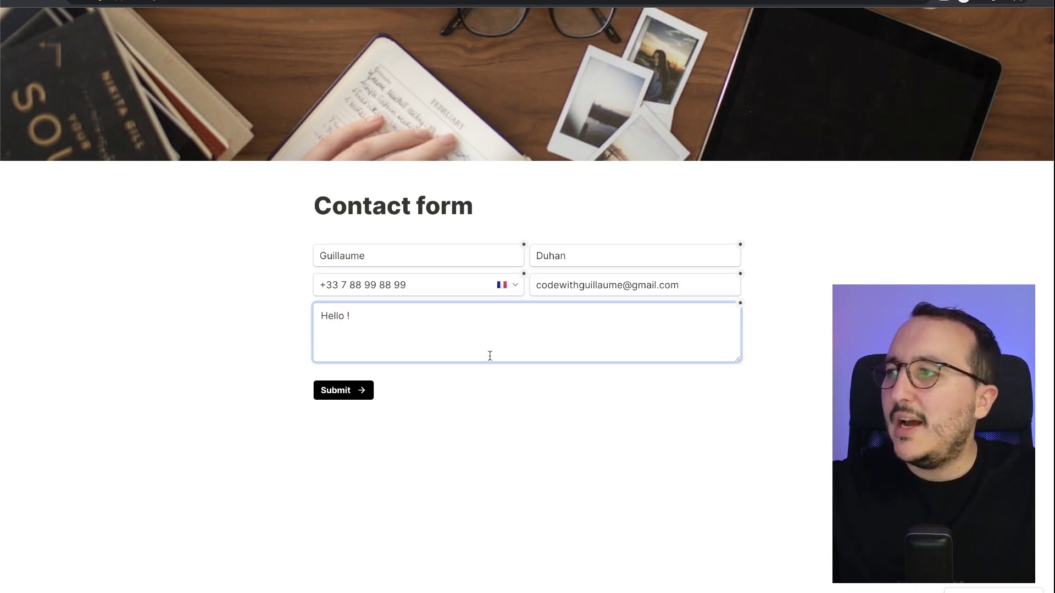
{"action": "left_click", "coordinate": [364, 389]}
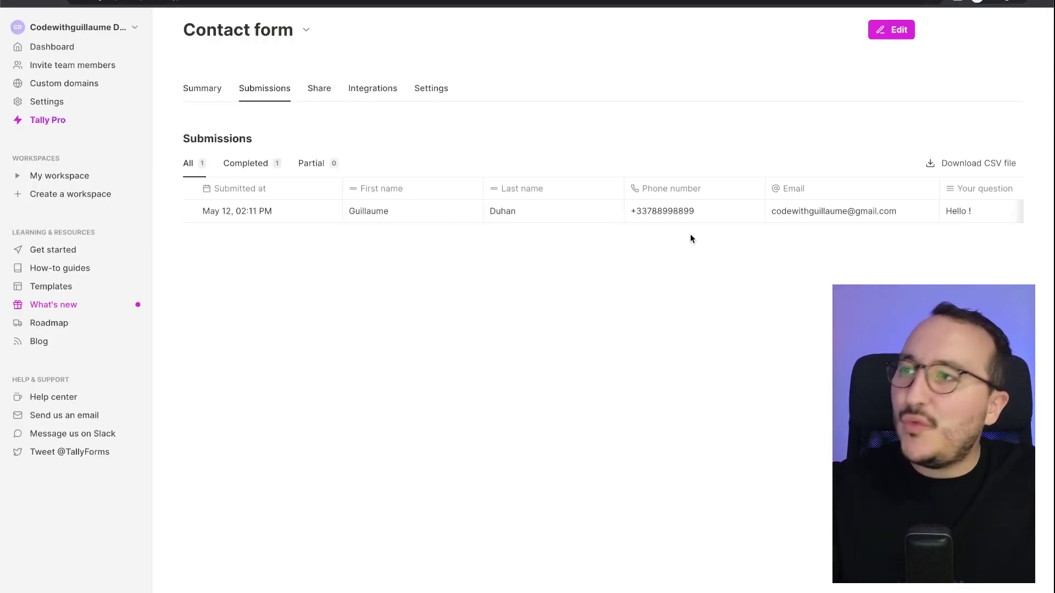
Scroll the Submissions table sideways to review the test entry's name, phone, email and question.
{"action": "mouse_move", "coordinate": [330, 221]}
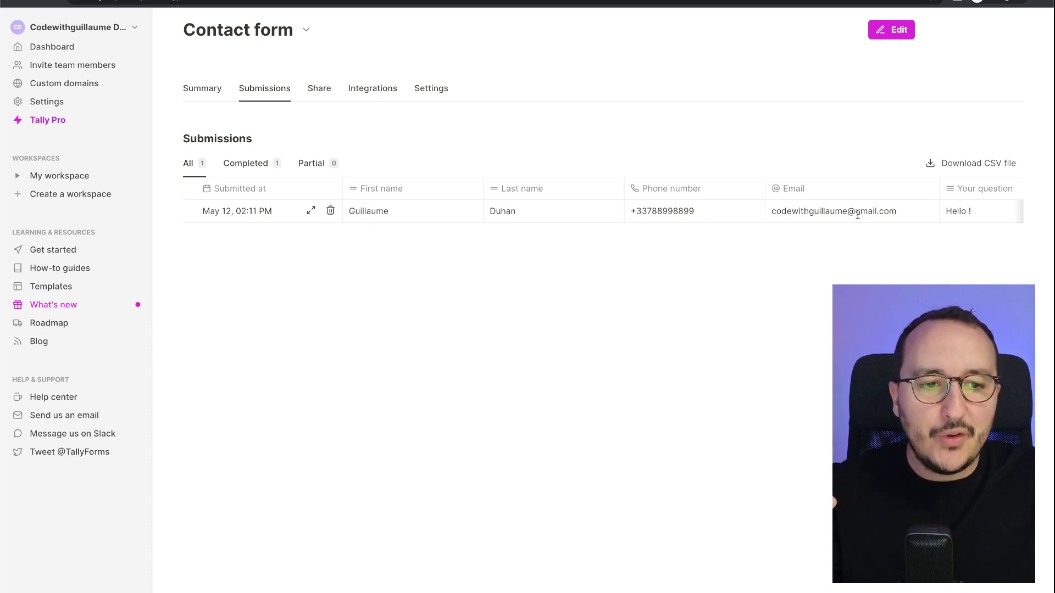
{"action": "scroll", "coordinate": [887, 214], "scroll_direction": "right", "scroll_amount": 3}
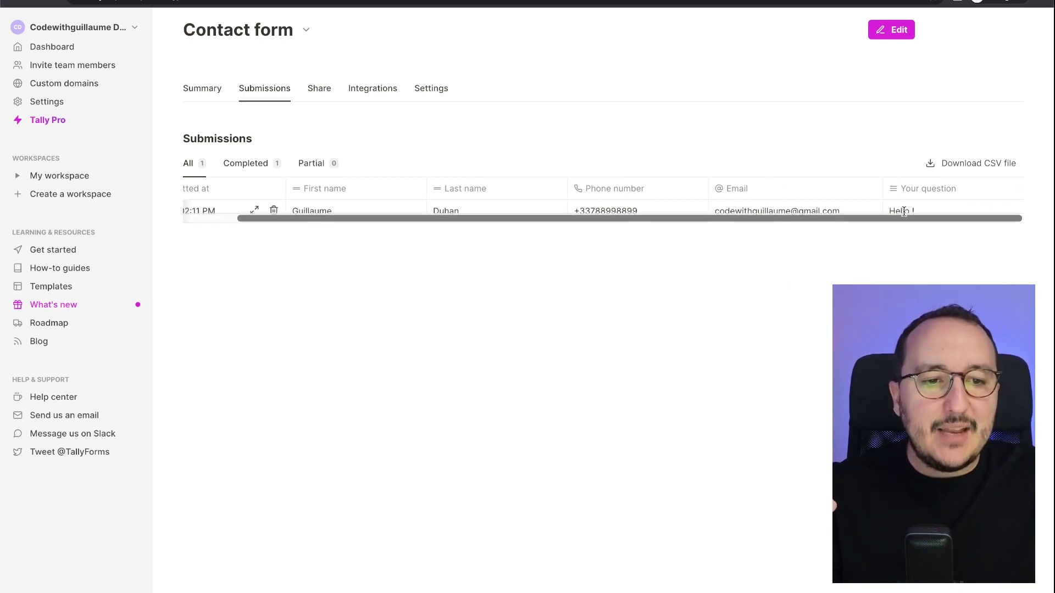
{"action": "scroll", "coordinate": [907, 211], "scroll_direction": "left", "scroll_amount": 3}
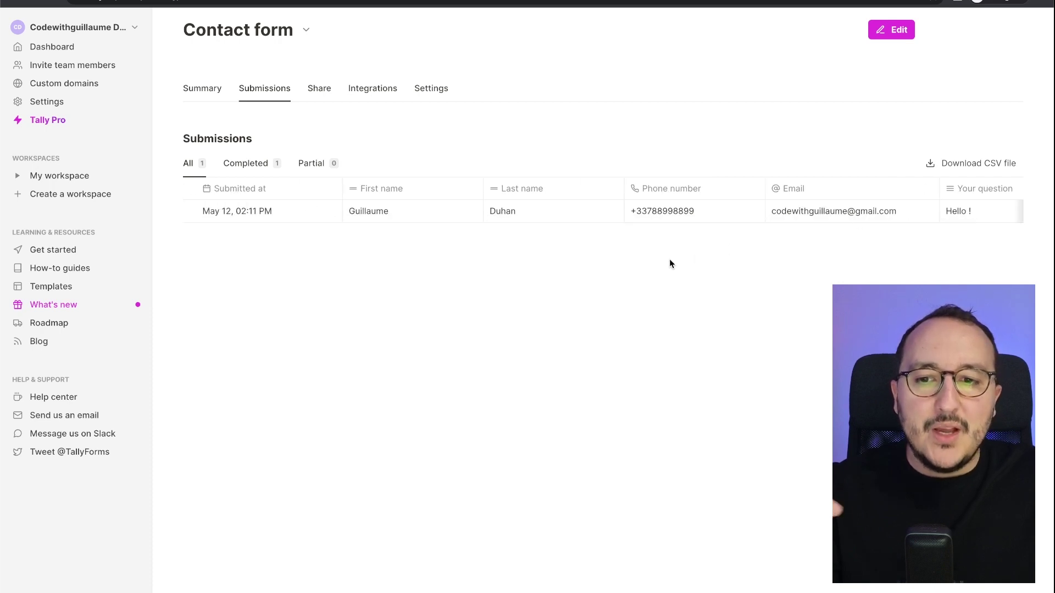